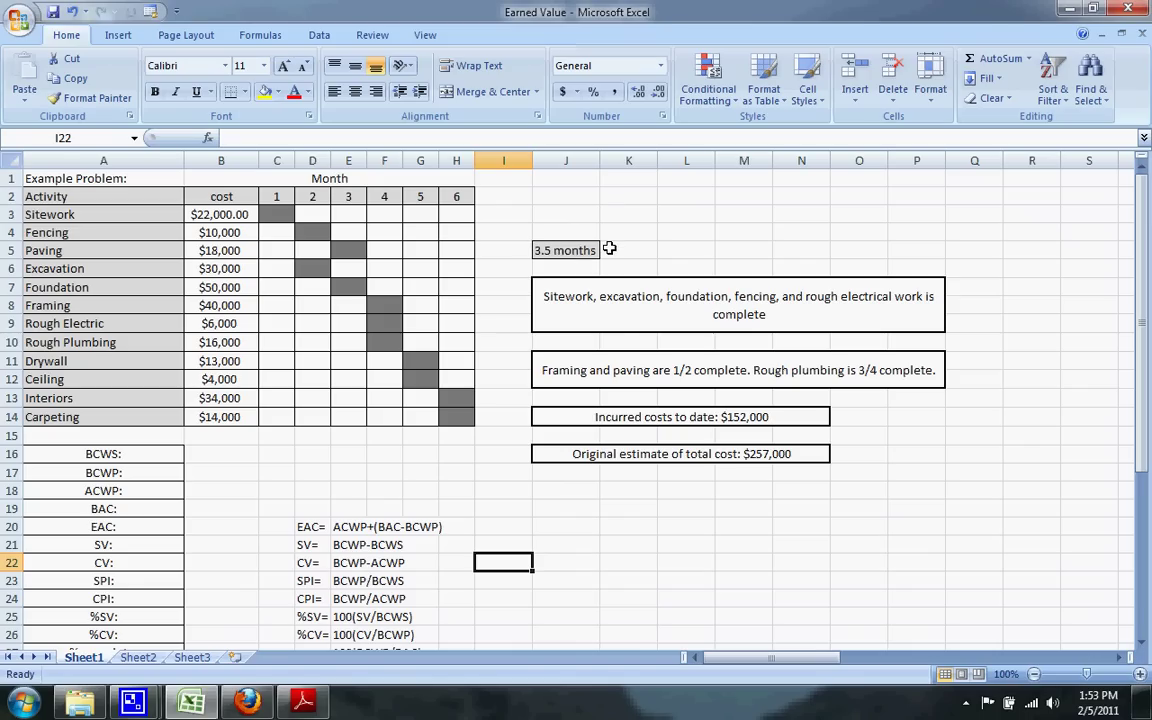
{"action": "left_click", "coordinate": [619, 325]}
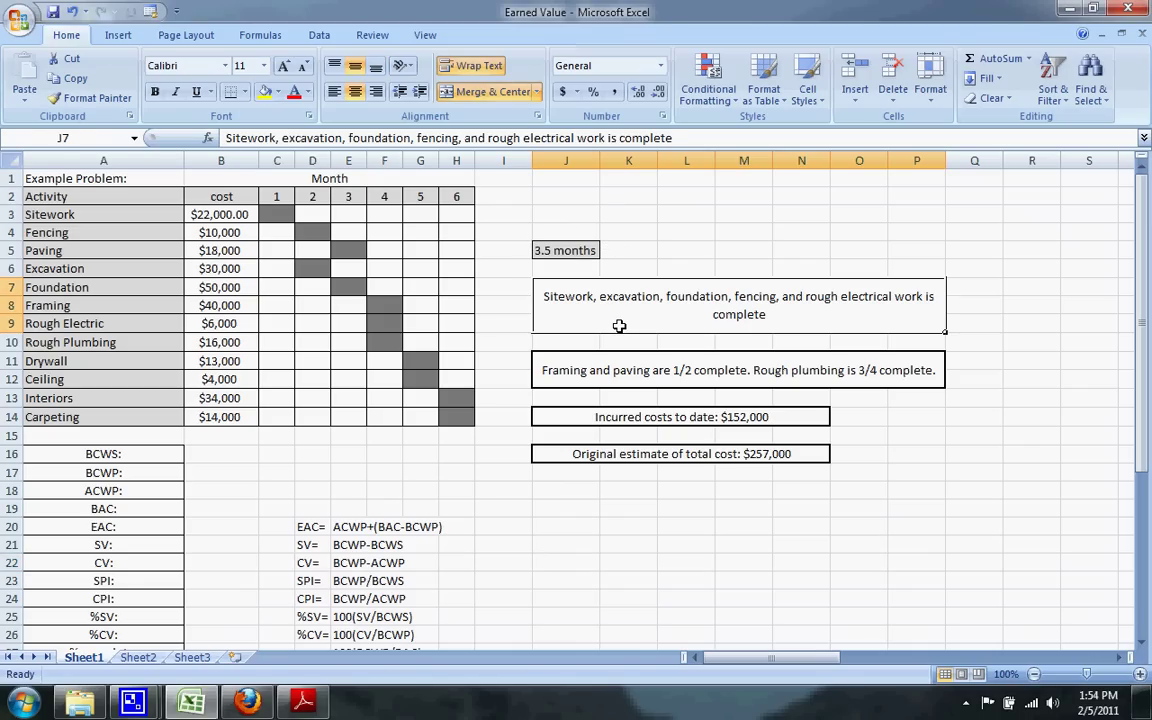
{"action": "left_click", "coordinate": [585, 377]}
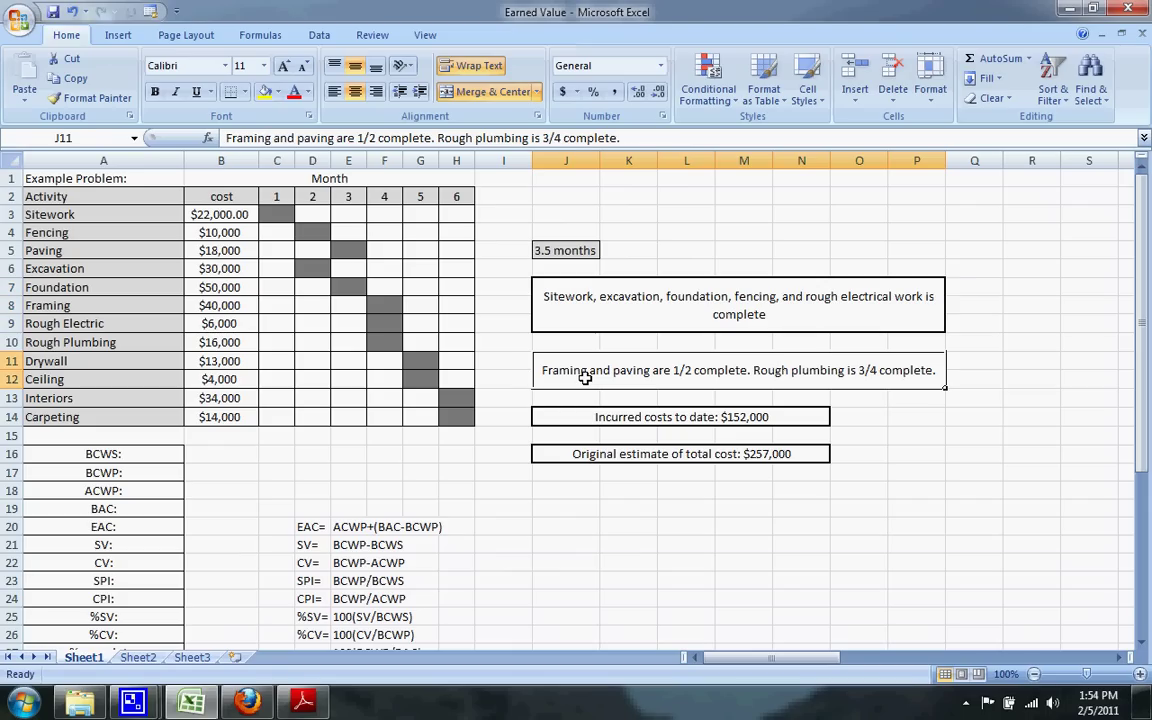
{"action": "left_click", "coordinate": [566, 412]}
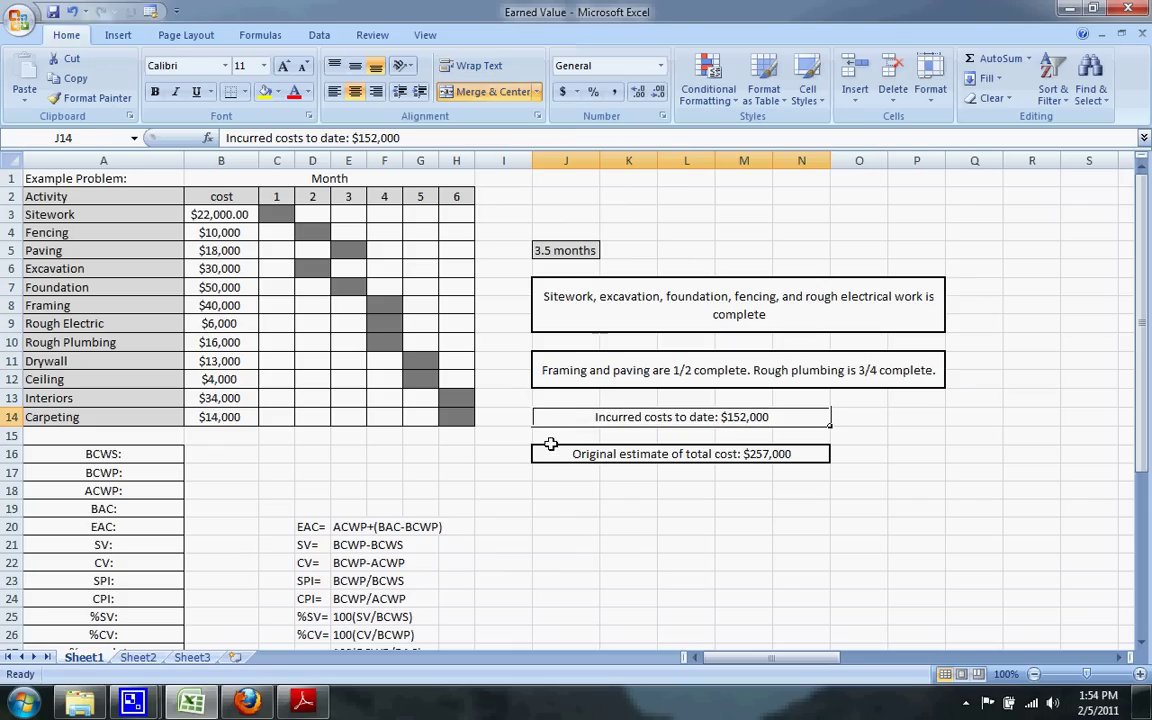
{"action": "left_click", "coordinate": [549, 452]}
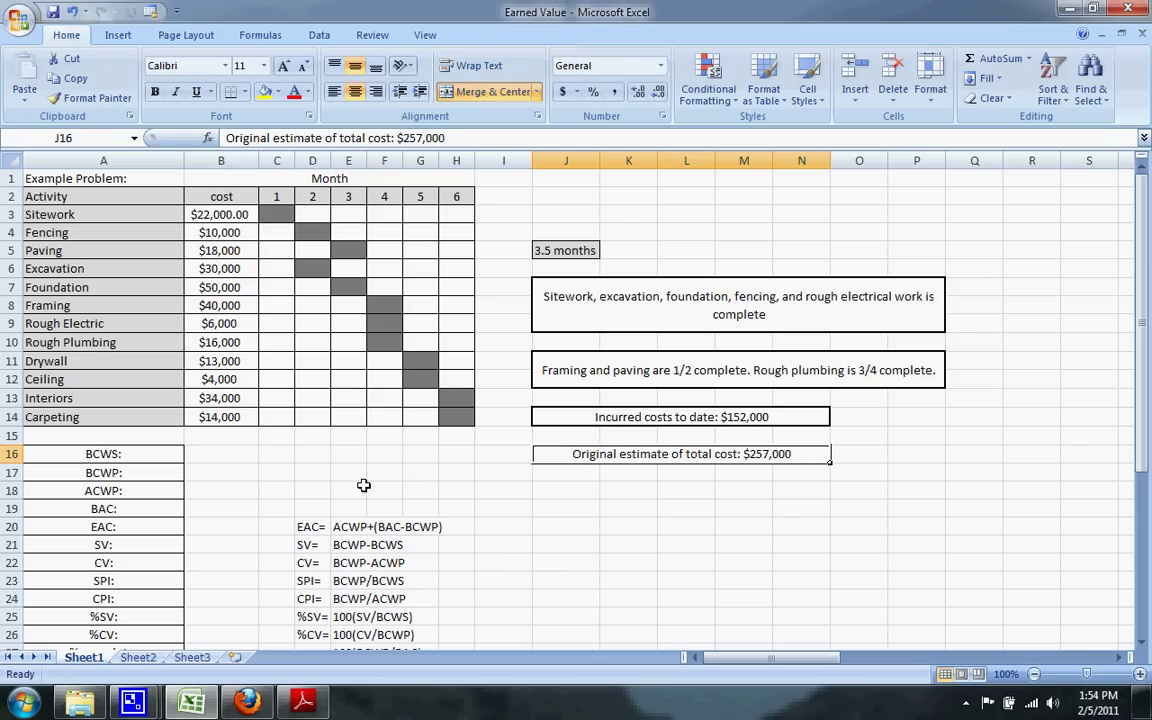
Calculate BCWS in B16 with the formula =22000+10000+18000+30000+50000+.5*(40000+6000+16000).
{"action": "left_click", "coordinate": [221, 452]}
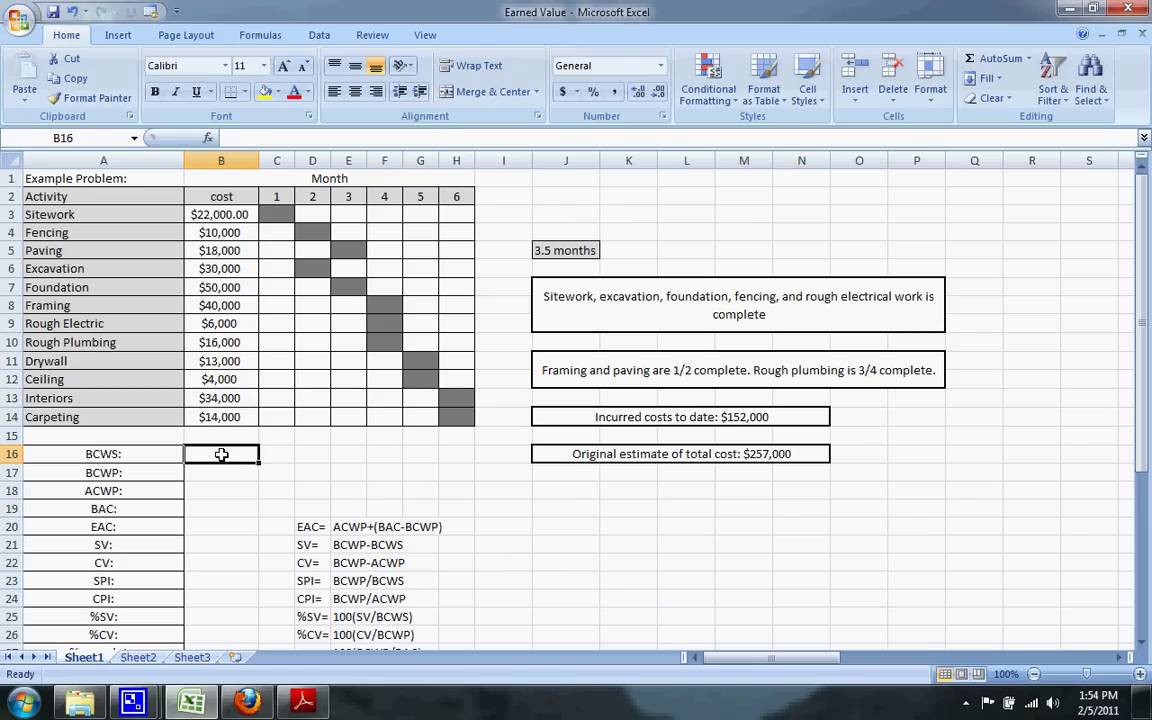
{"action": "type", "text": "="}
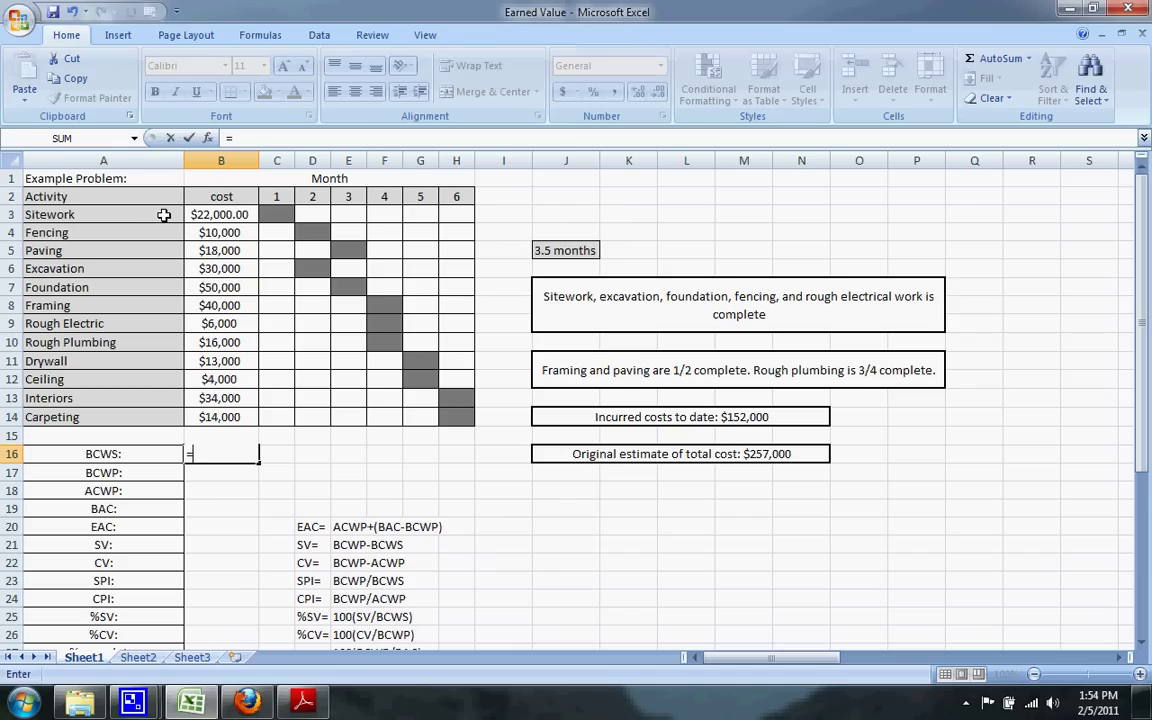
{"action": "type", "text": "22000"}
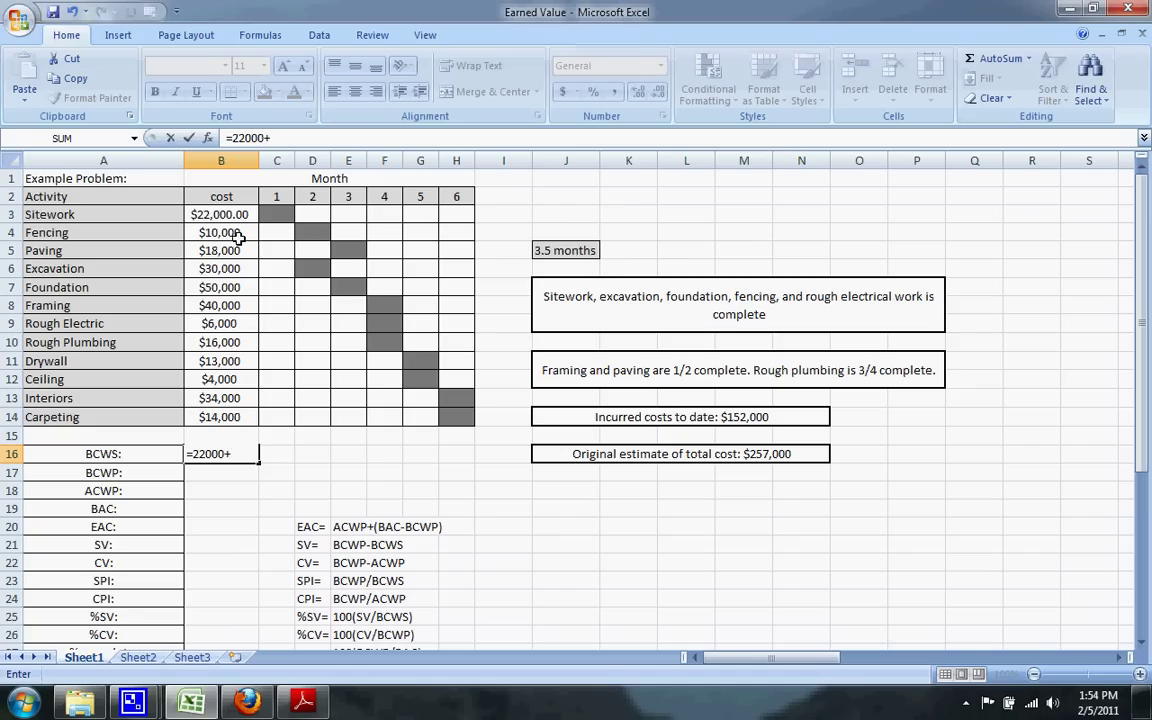
{"action": "type", "text": "+10000+18000+"}
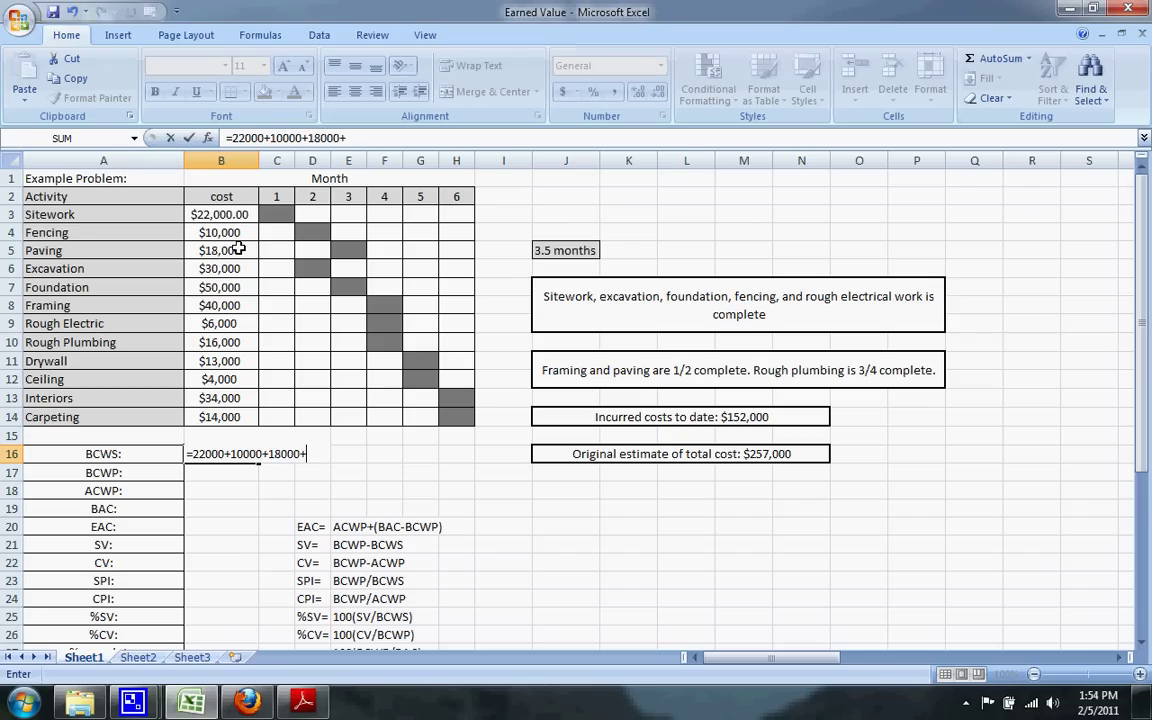
{"action": "type", "text": "30000"}
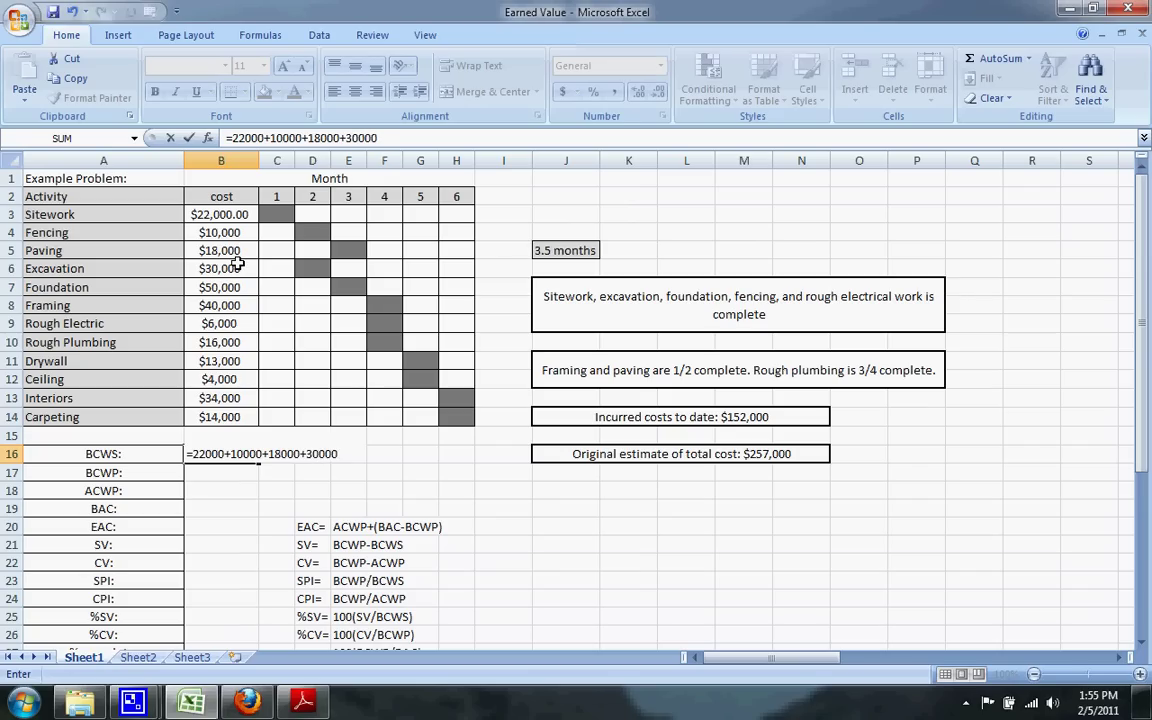
{"action": "type", "text": "+50000"}
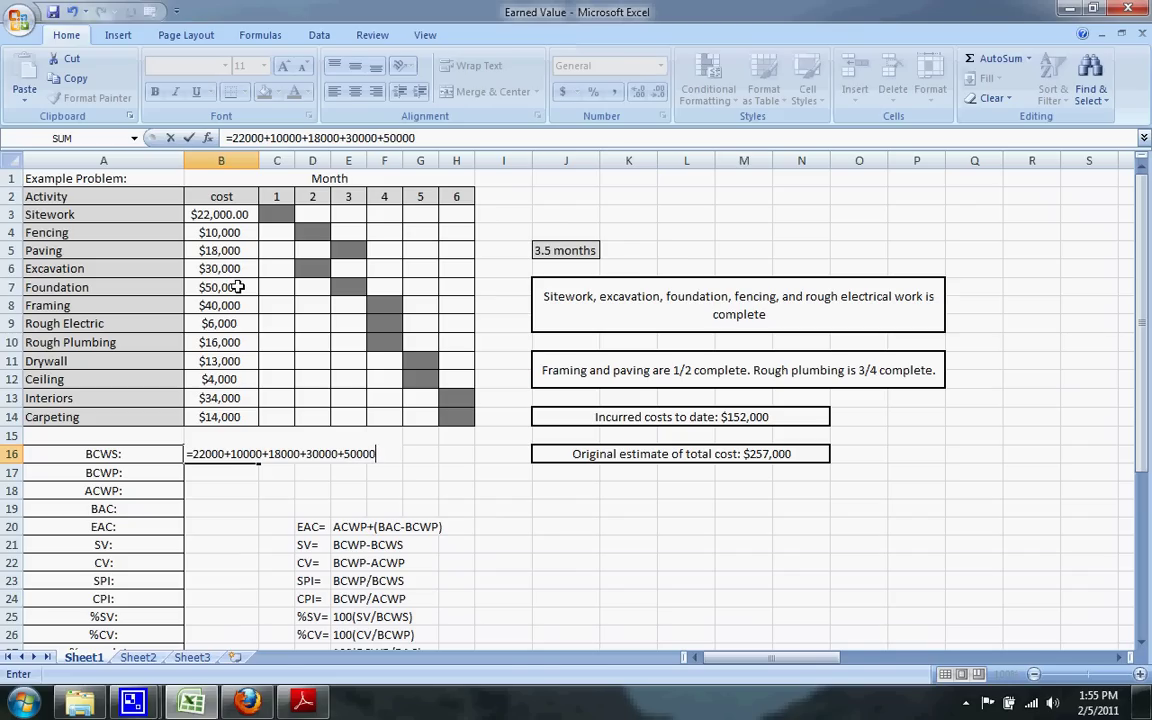
{"action": "type", "text": "+"}
{"action": "type", "text": ".5*(40000+6000+)"}
{"action": "key", "text": "BackSpace"}
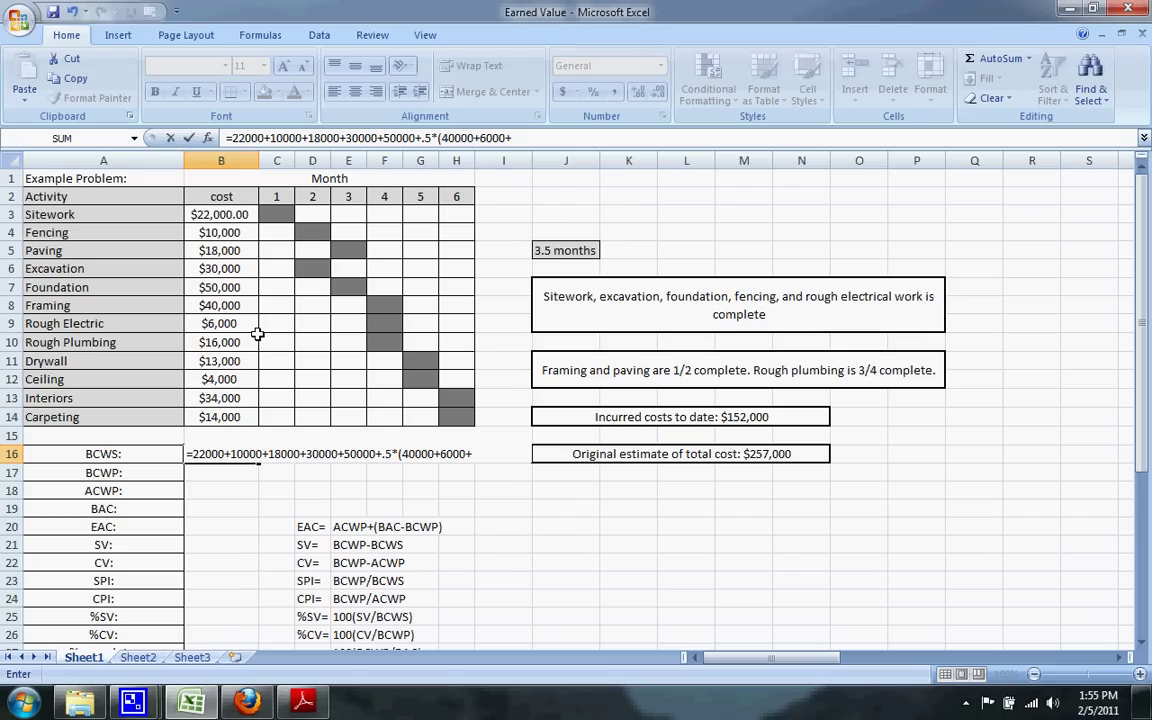
{"action": "type", "text": "16000)"}
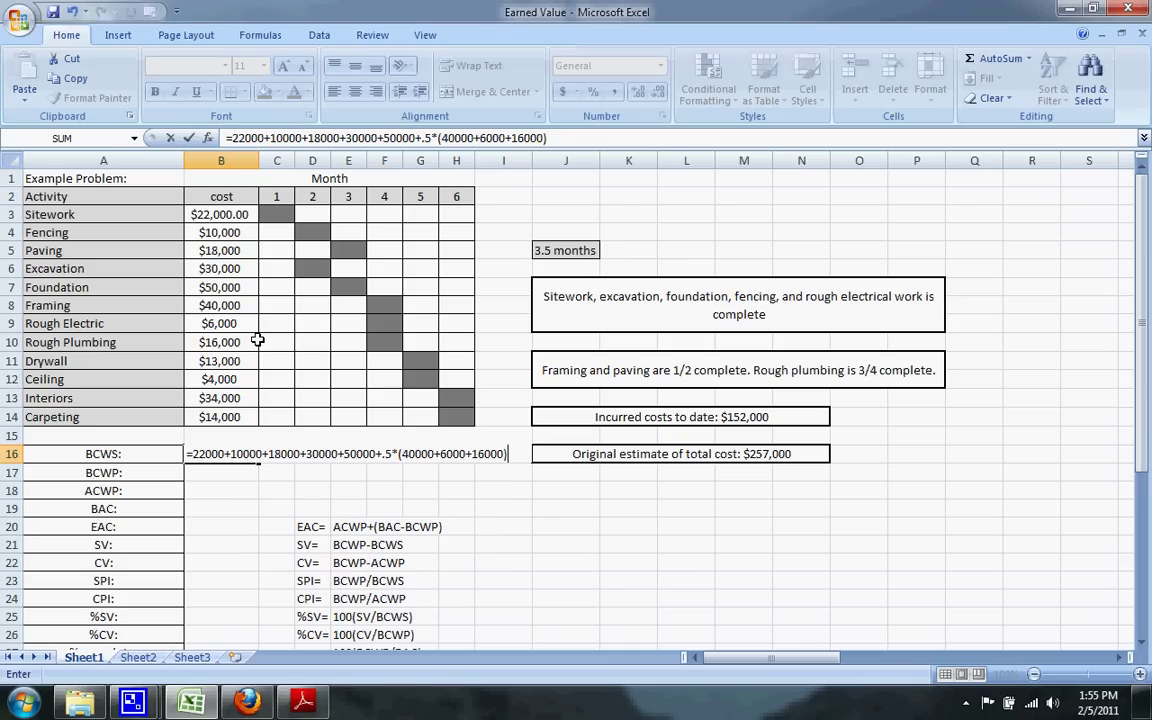
{"action": "key", "text": "Return"}
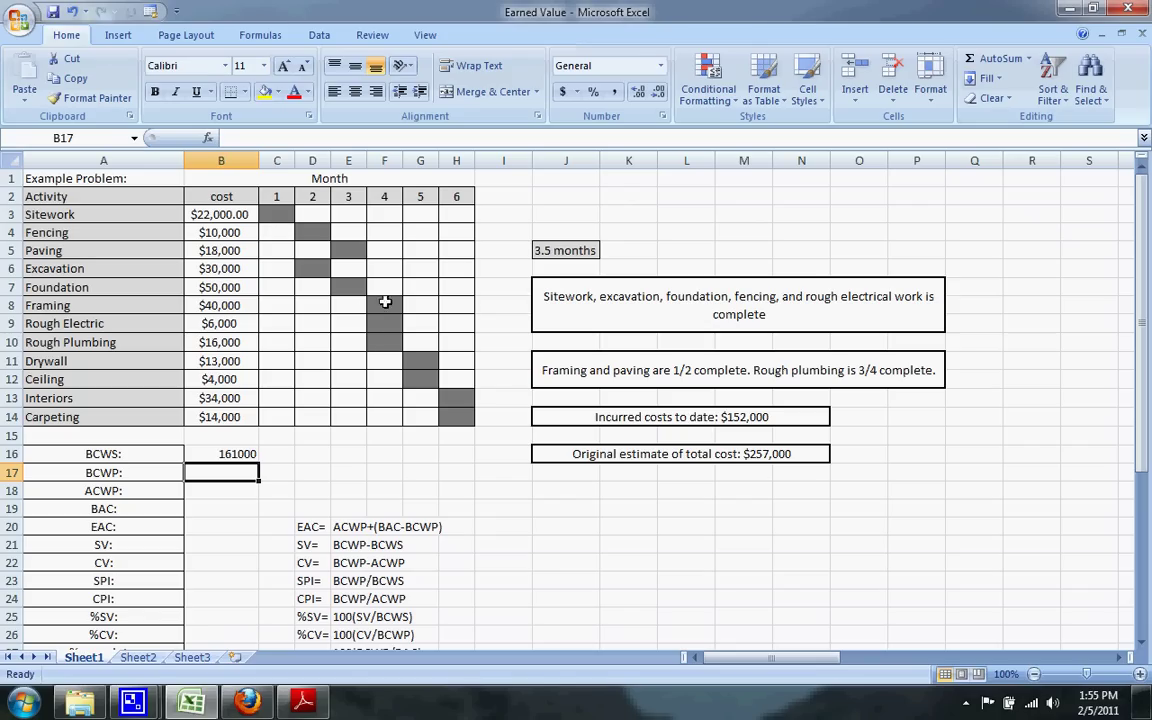
Using the work-completion notes, calculate BCWP in B17 with the formula =22000+30000+50000+10000+6000+.5*(40000+18000)+.75*(16000).
{"action": "left_click", "coordinate": [617, 316]}
{"action": "left_click", "coordinate": [537, 366]}
{"action": "left_click", "coordinate": [594, 323]}
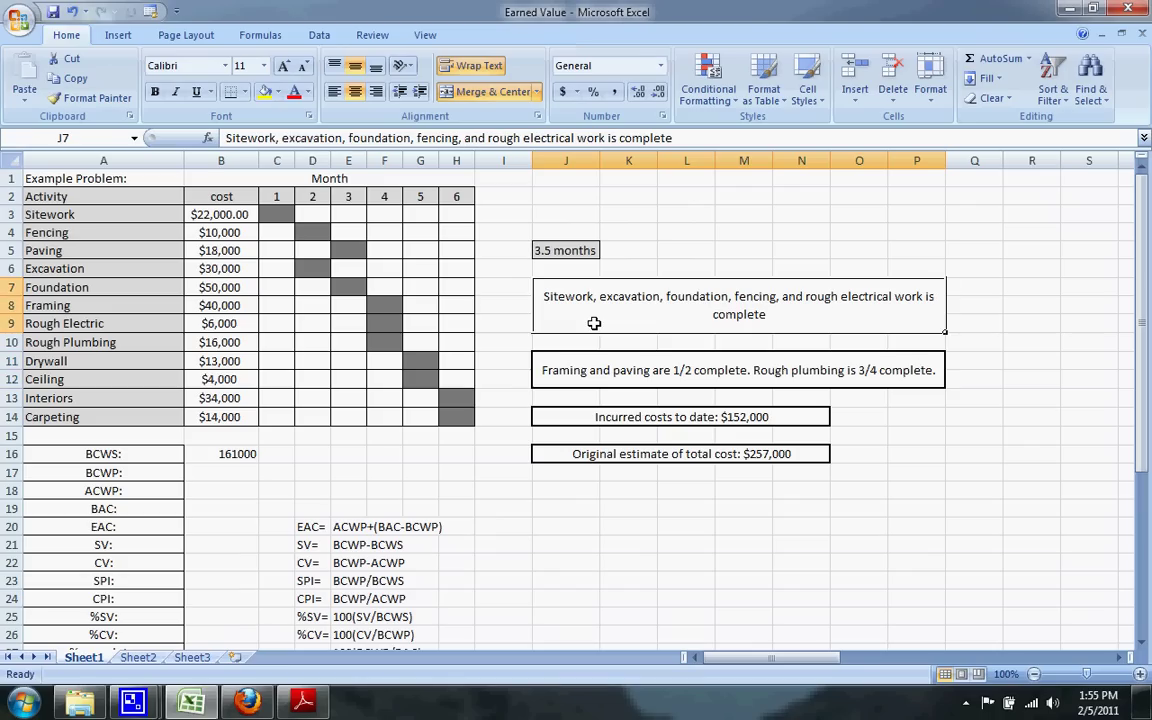
{"action": "left_click", "coordinate": [594, 383]}
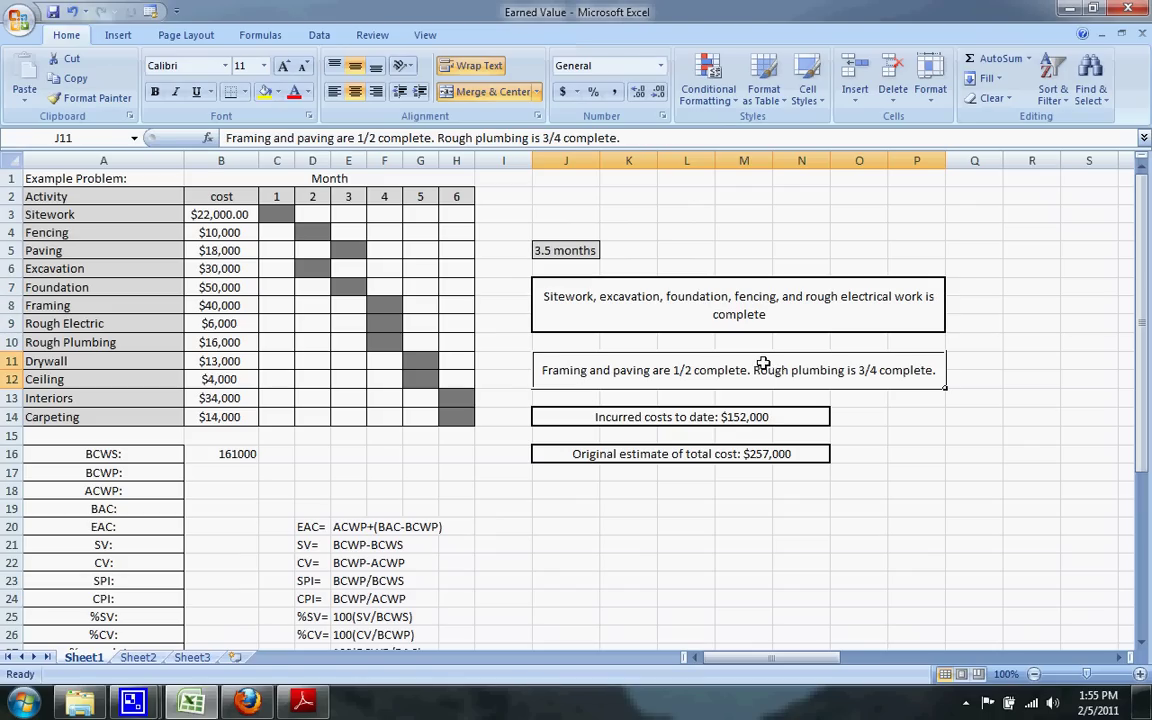
{"action": "left_click", "coordinate": [227, 473]}
{"action": "type", "text": "="}
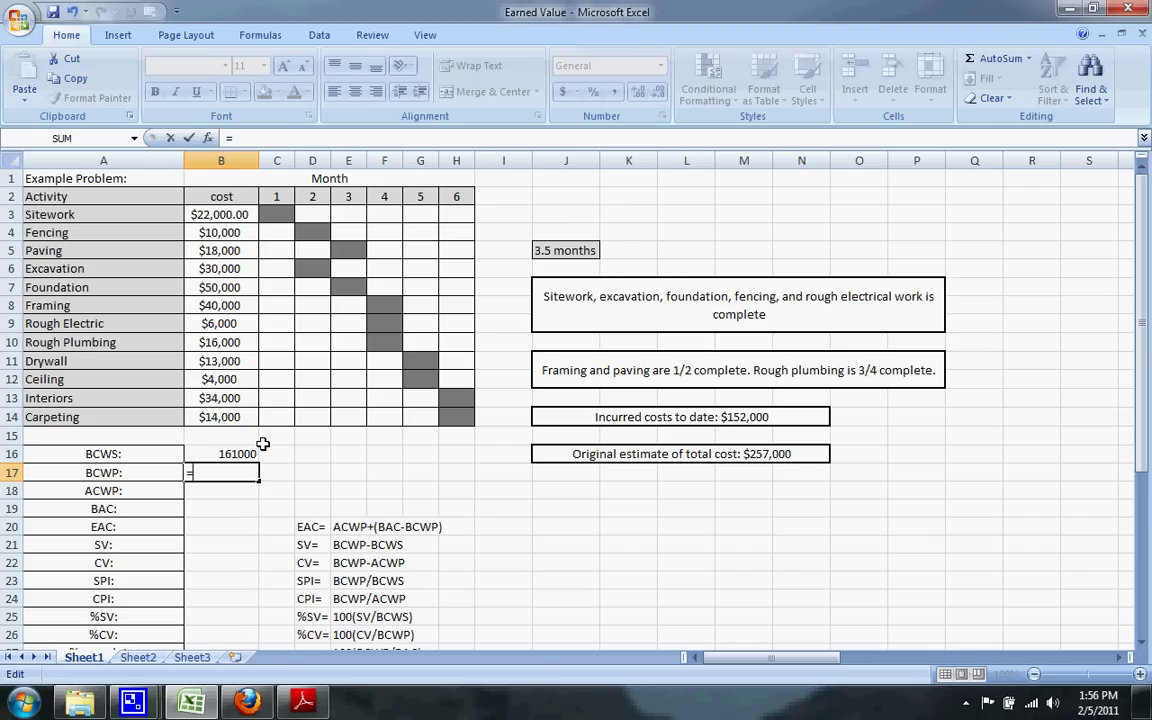
{"action": "type", "text": "22000+30000"}
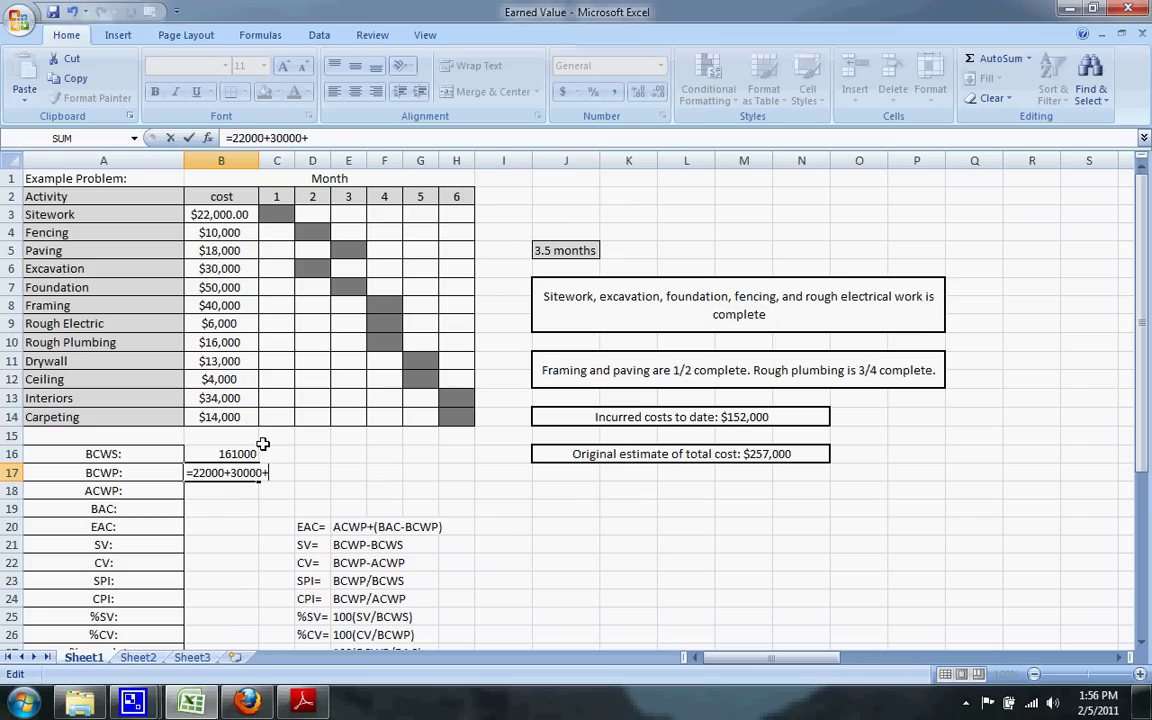
{"action": "type", "text": "+50000+10000"}
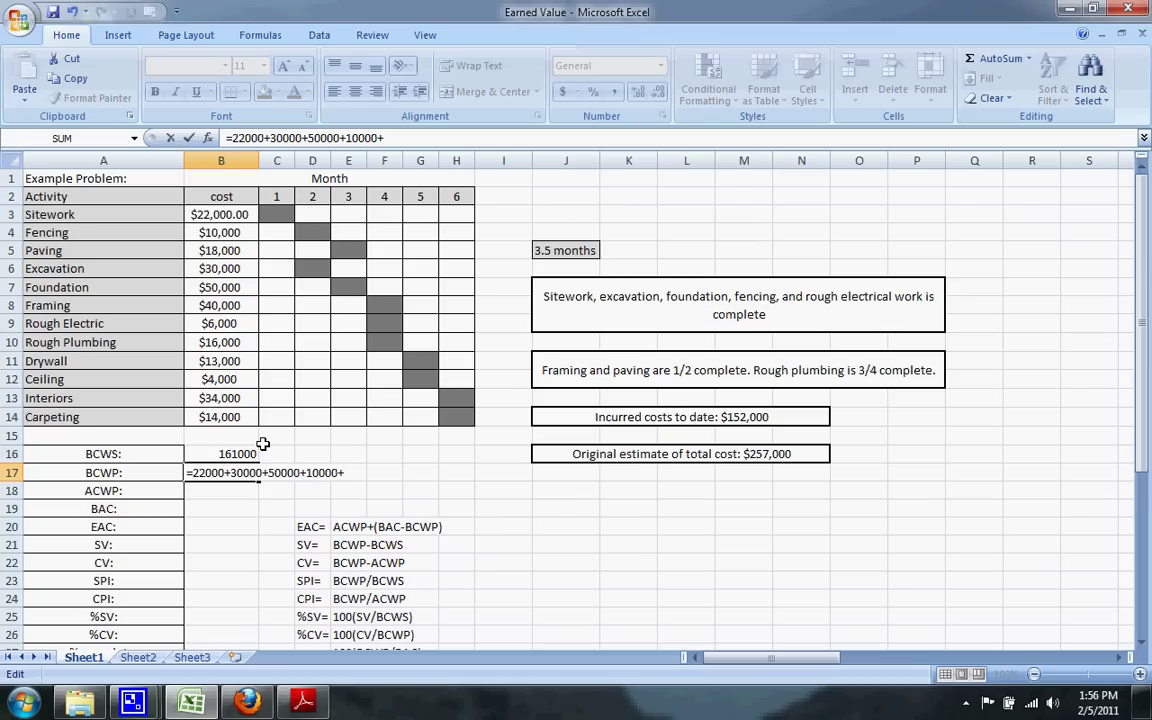
{"action": "type", "text": "+6000+"}
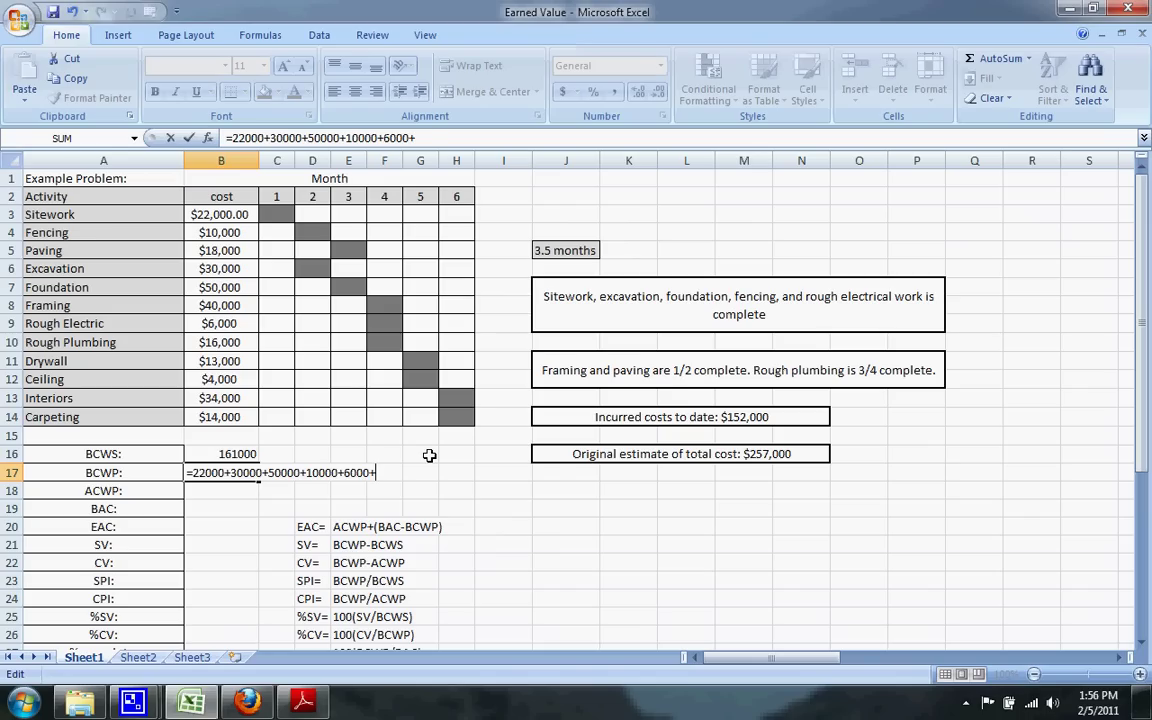
{"action": "type", "text": ".5*(40000"}
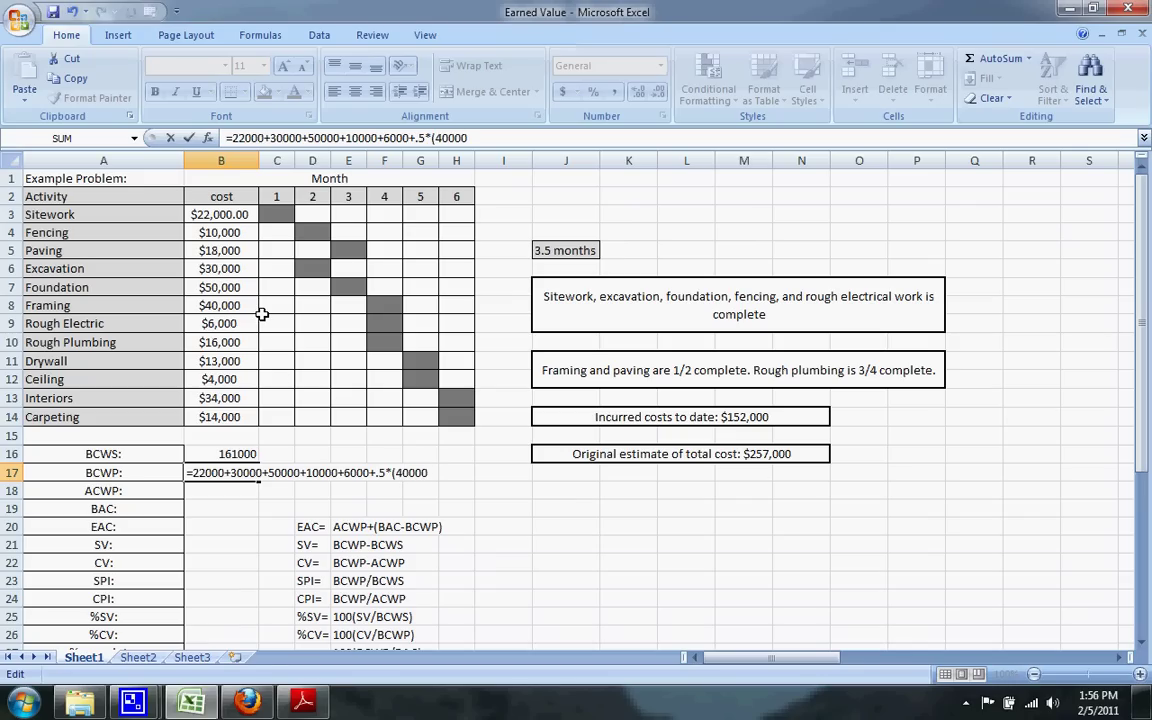
{"action": "type", "text": "+18000)"}
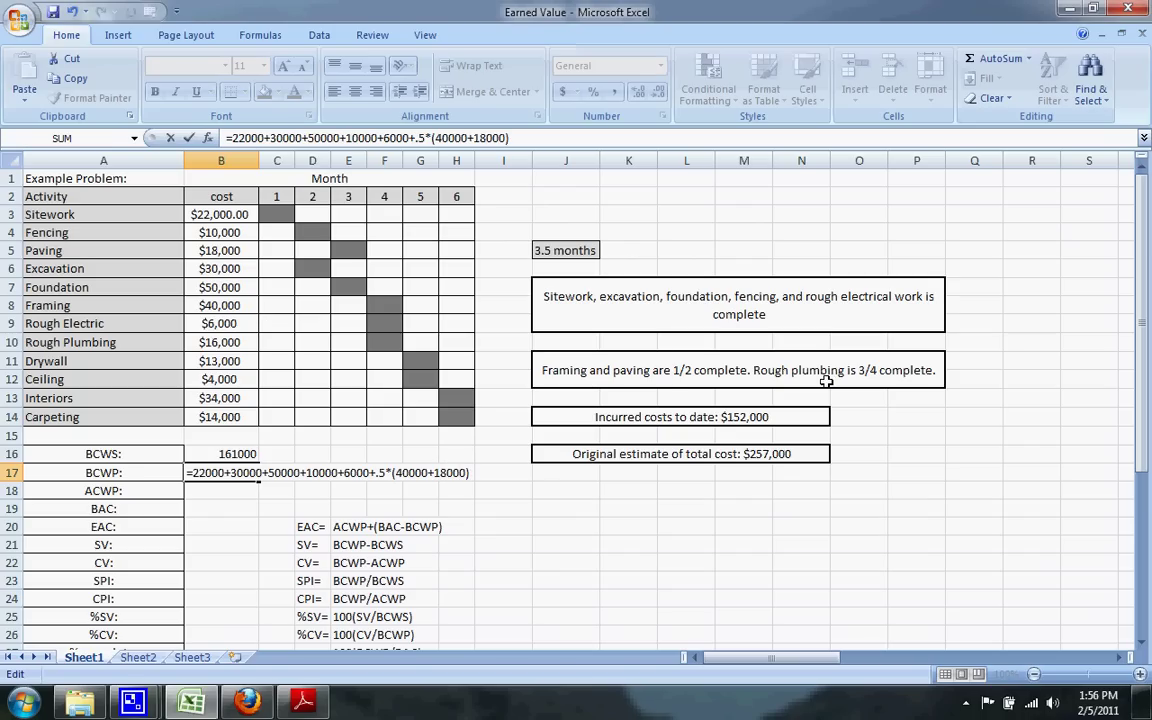
{"action": "type", "text": "+"}
{"action": "type", "text": ".75"}
{"action": "type", "text": "16000)"}
{"action": "key", "text": "Return"}
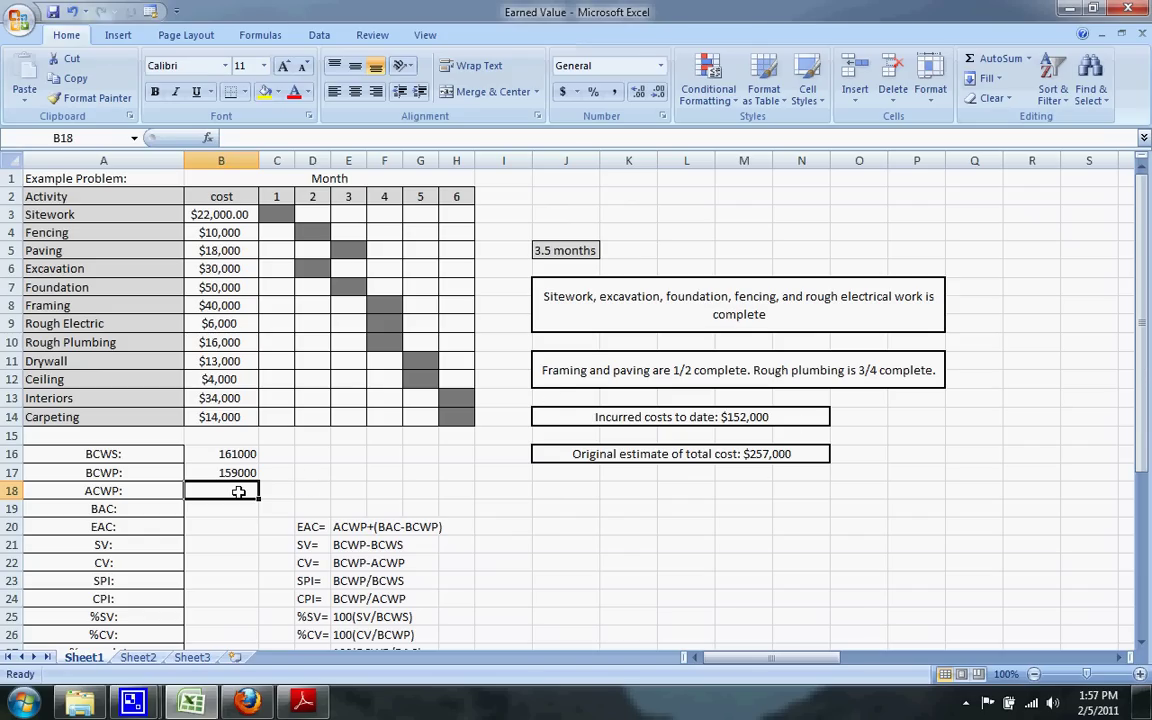
Enter the incurred costs to date, 152000, as the ACWP value in B18.
{"action": "left_click", "coordinate": [567, 414]}
{"action": "left_click", "coordinate": [216, 489]}
{"action": "type", "text": "152000"}
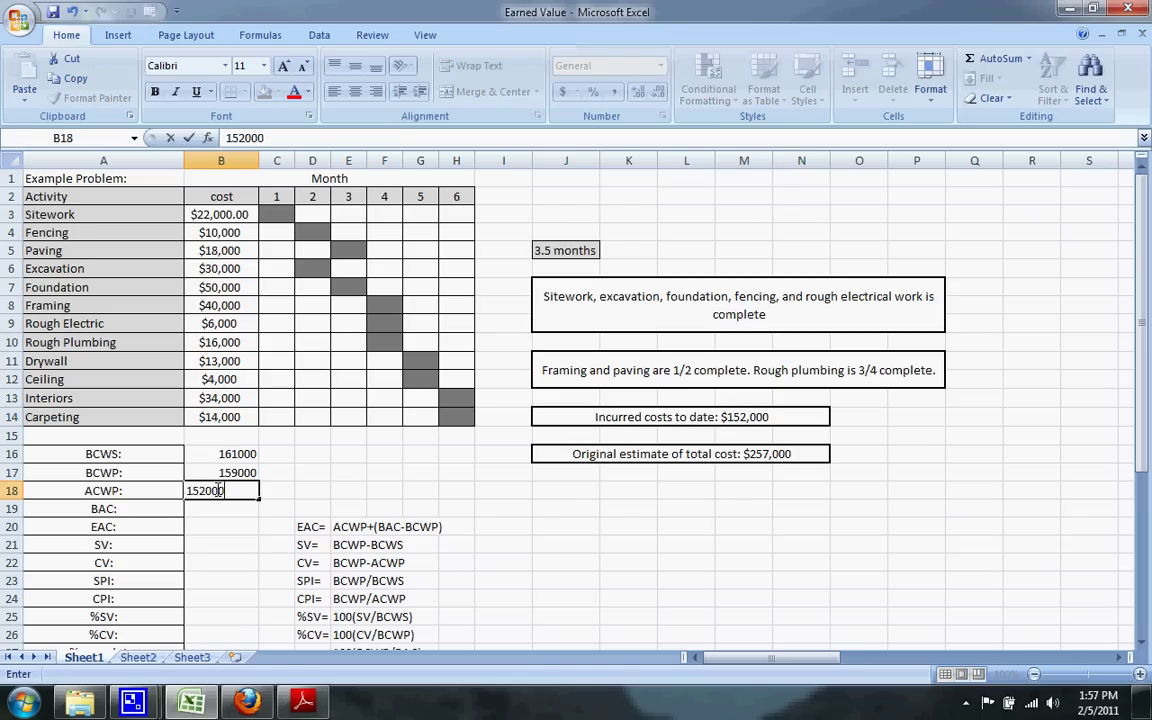
{"action": "key", "text": "Return"}
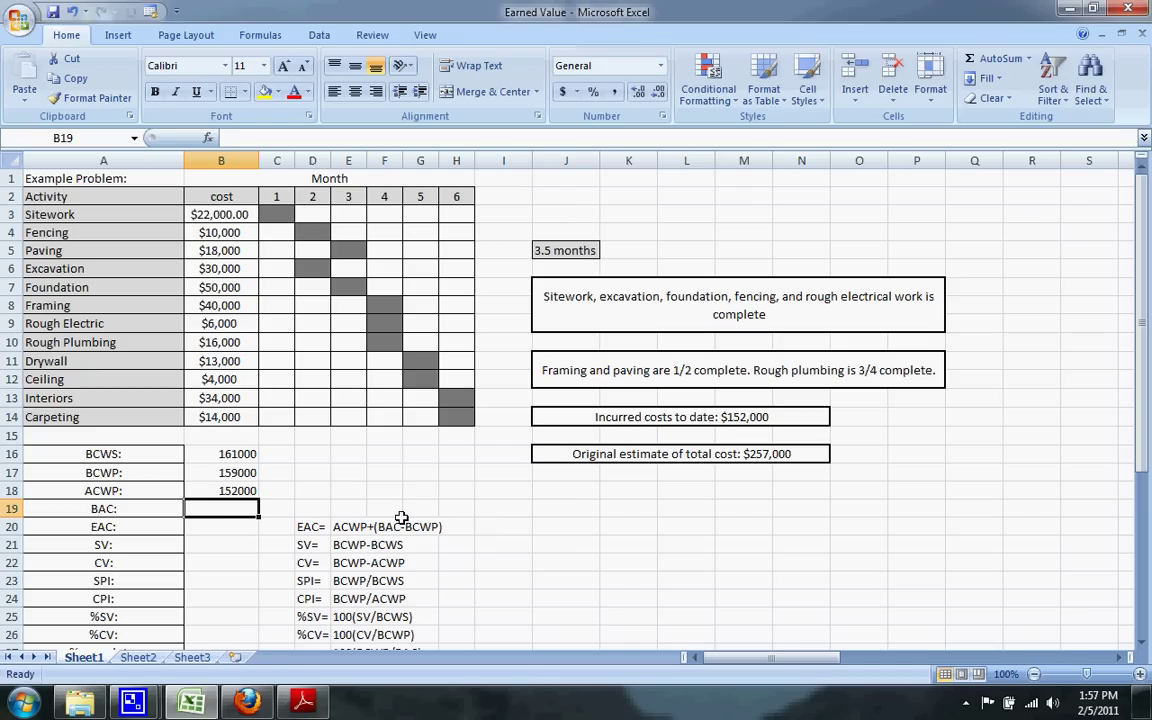
Enter the original estimate of total cost, 257000, as the BAC value in B19.
{"action": "left_click", "coordinate": [547, 456]}
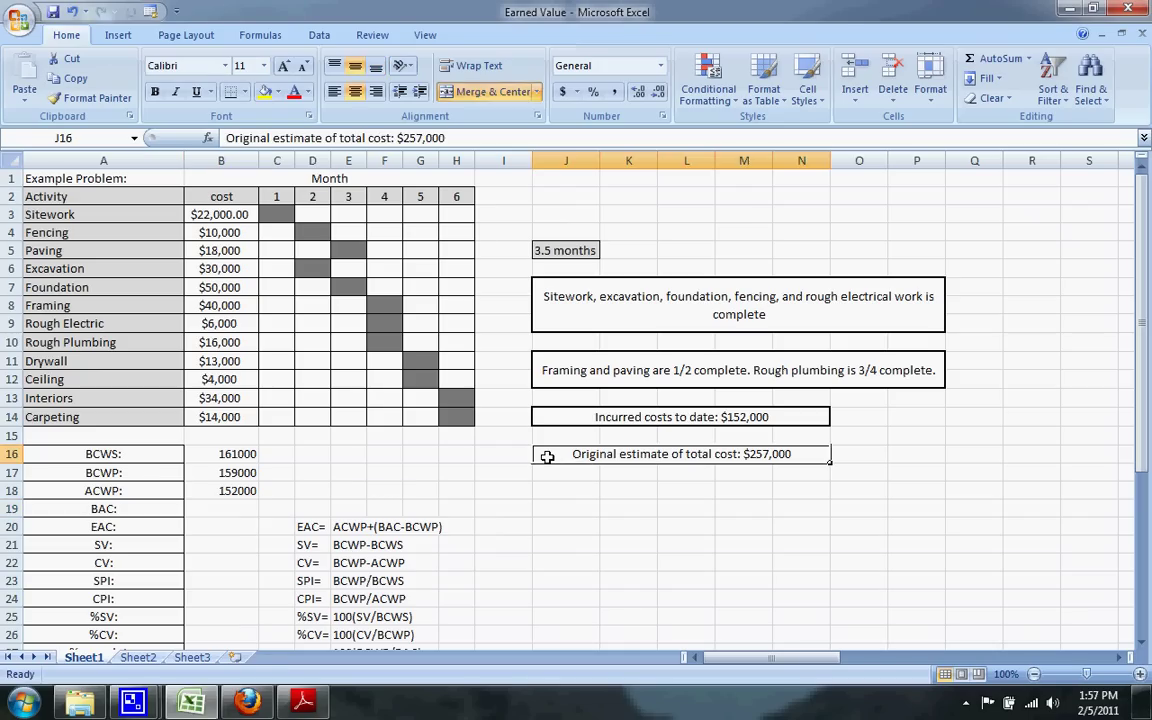
{"action": "left_click", "coordinate": [247, 510]}
{"action": "type", "text": "257000"}
{"action": "key", "text": "Return"}
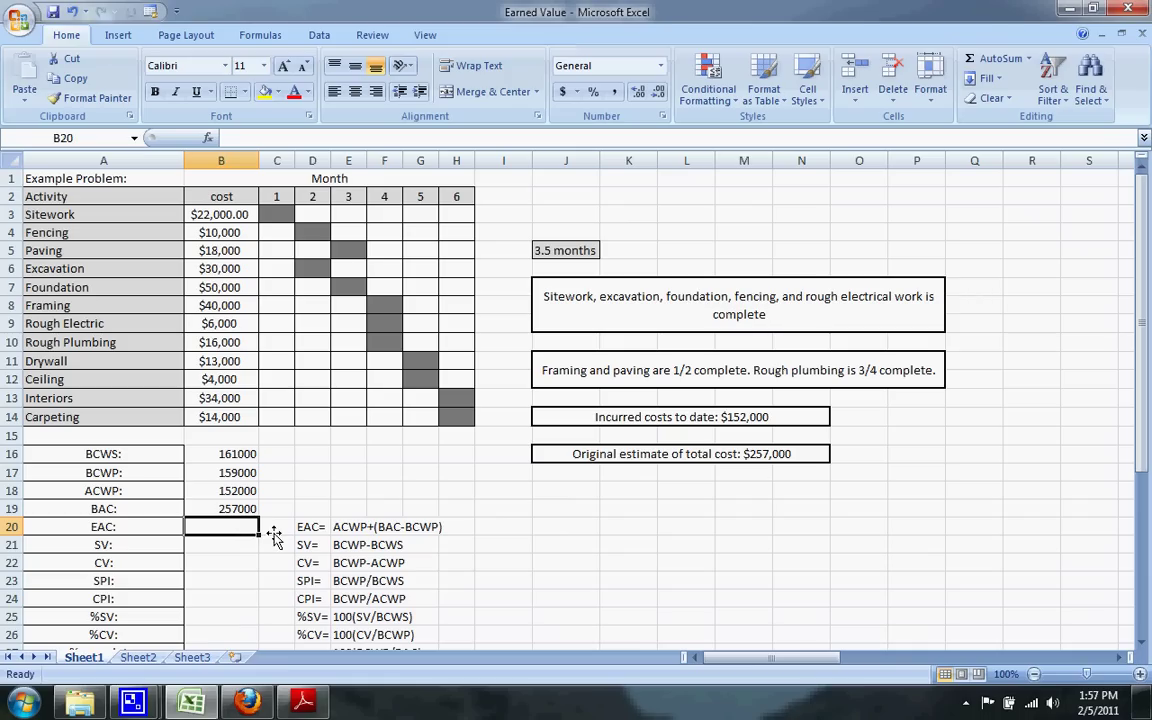
Calculate EAC in B20 as ACWP plus the difference of BAC and BCWP, using =B18+(B19-B17).
{"action": "type", "text": "="}
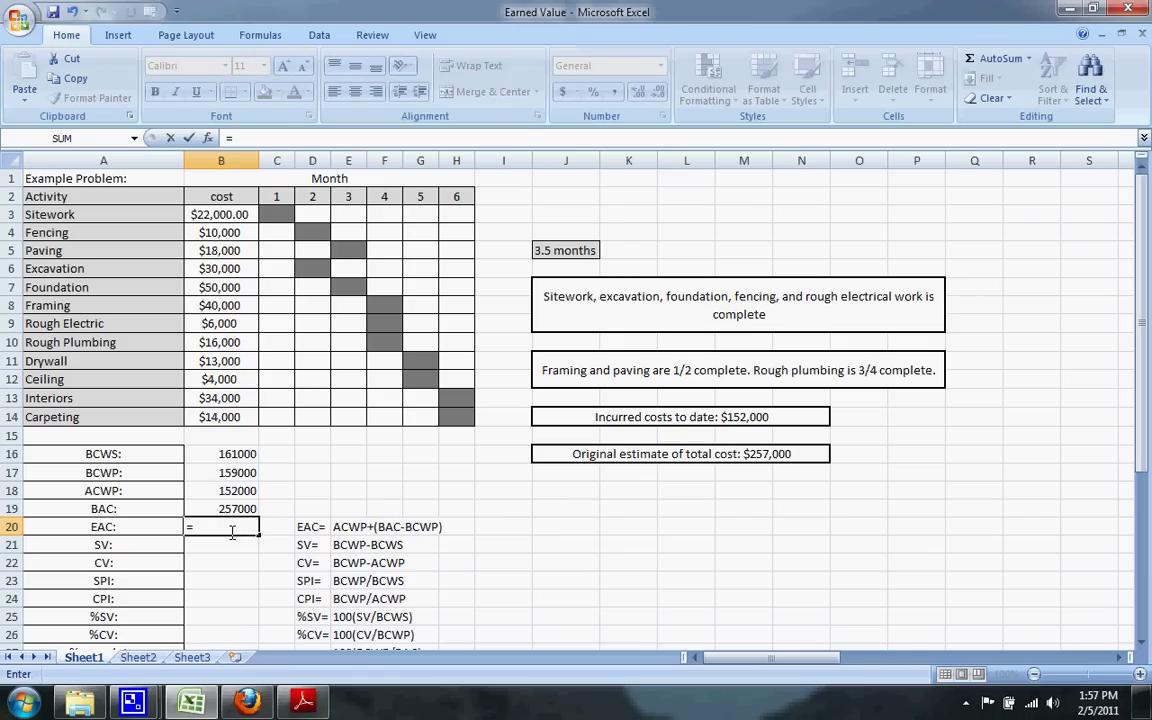
{"action": "left_click", "coordinate": [229, 491]}
{"action": "type", "text": "+("}
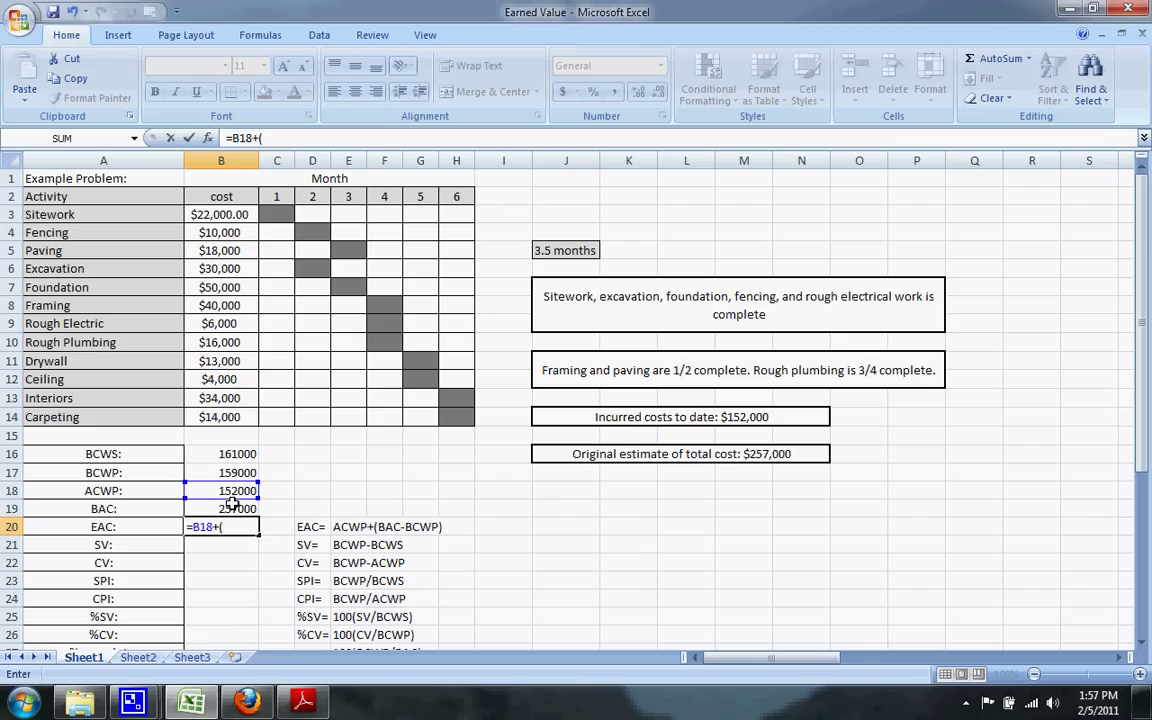
{"action": "left_click", "coordinate": [232, 509]}
{"action": "type", "text": "-"}
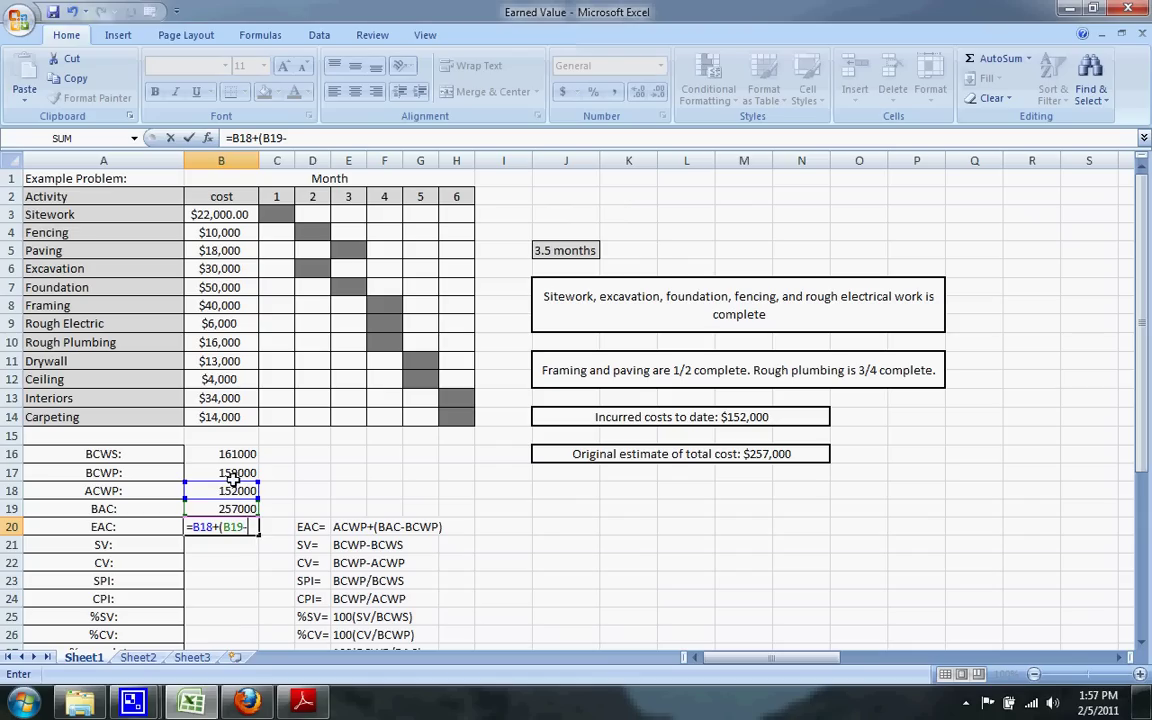
{"action": "left_click", "coordinate": [232, 473]}
{"action": "type", "text": ")"}
{"action": "key", "text": "Return"}
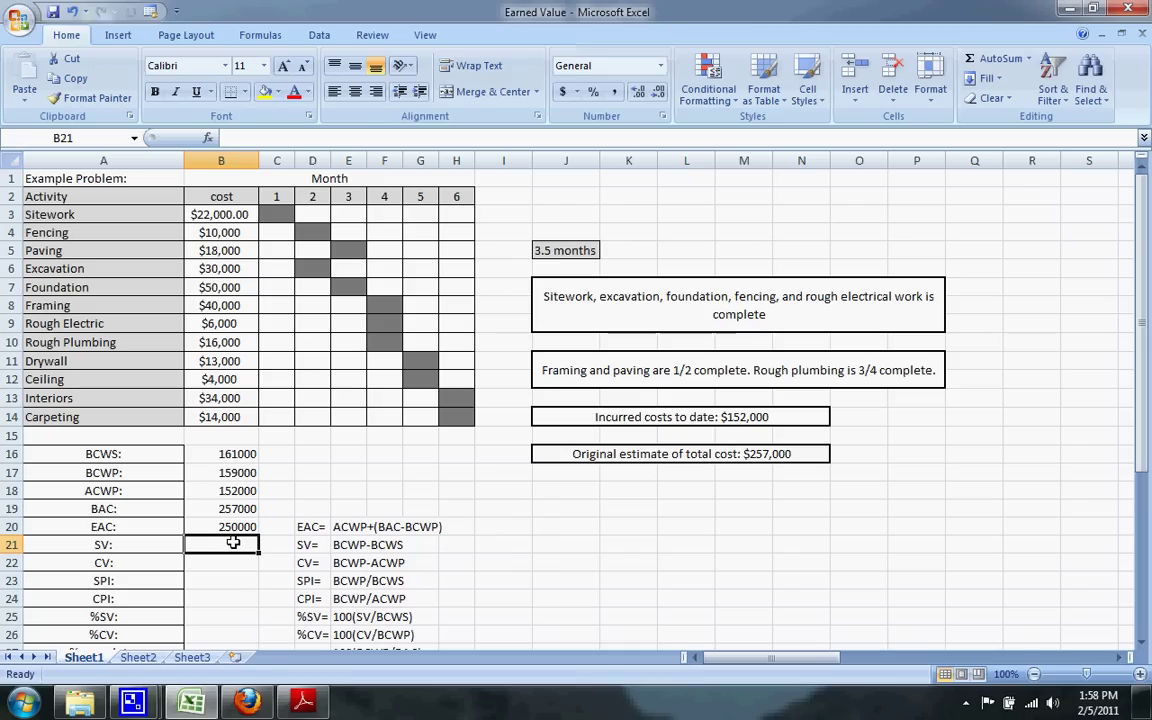
Calculate SV in B21 as BCWP minus BCWS, using =B17-B16.
{"action": "type", "text": "="}
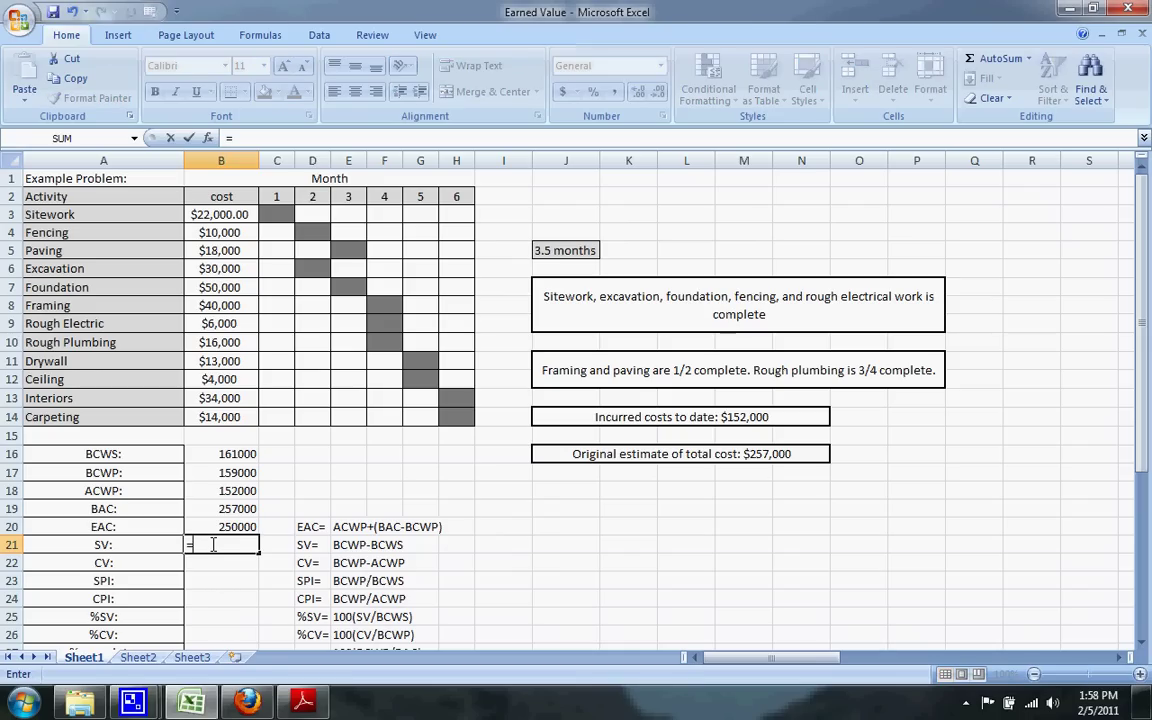
{"action": "left_click", "coordinate": [245, 472]}
{"action": "type", "text": "-"}
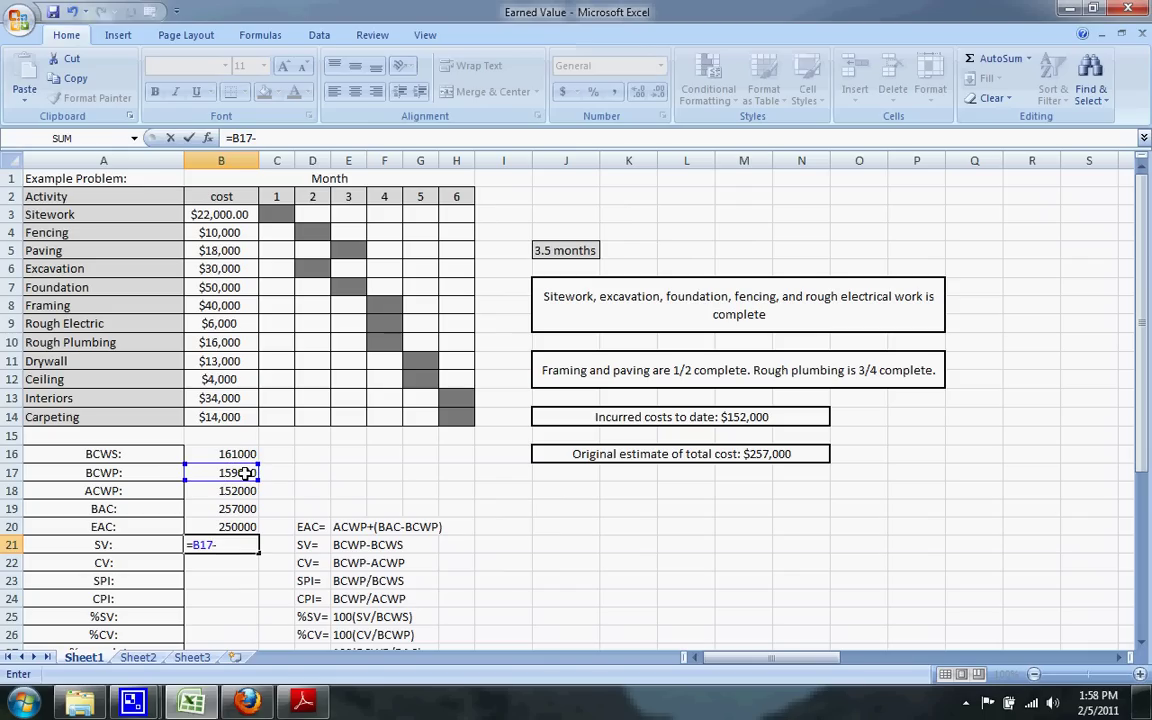
{"action": "left_click", "coordinate": [234, 453]}
{"action": "key", "text": "Return"}
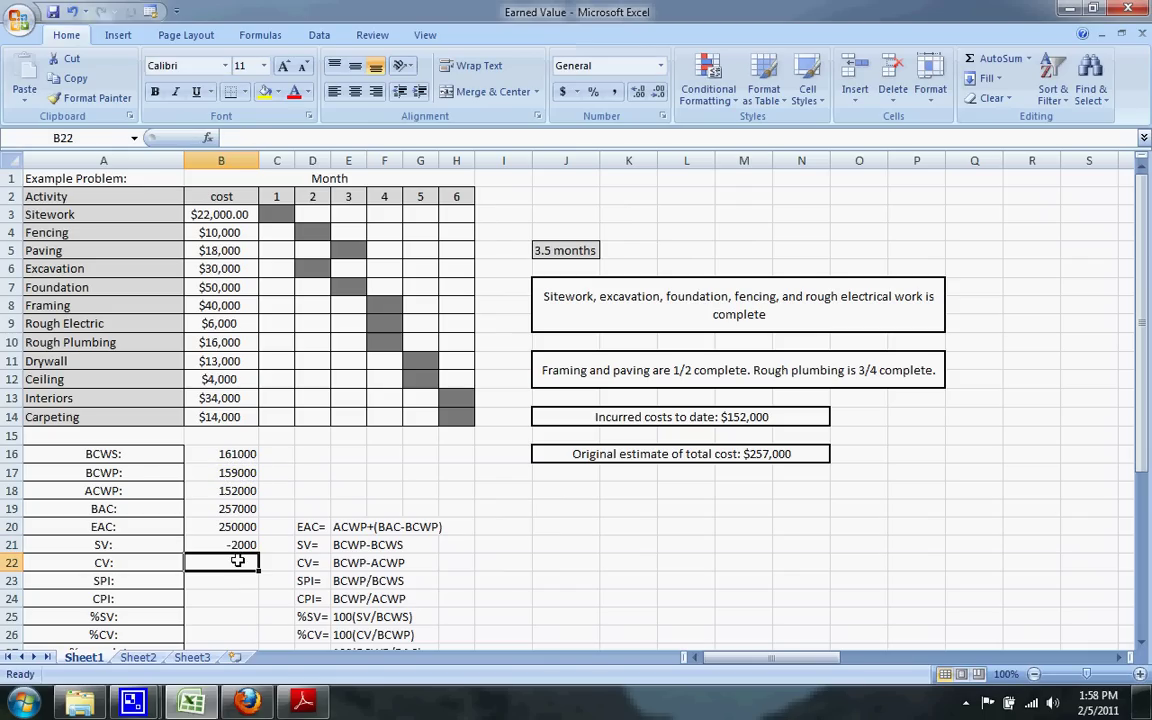
Calculate CV in B22 as BCWP minus ACWP, using =B17-B18.
{"action": "type", "text": "="}
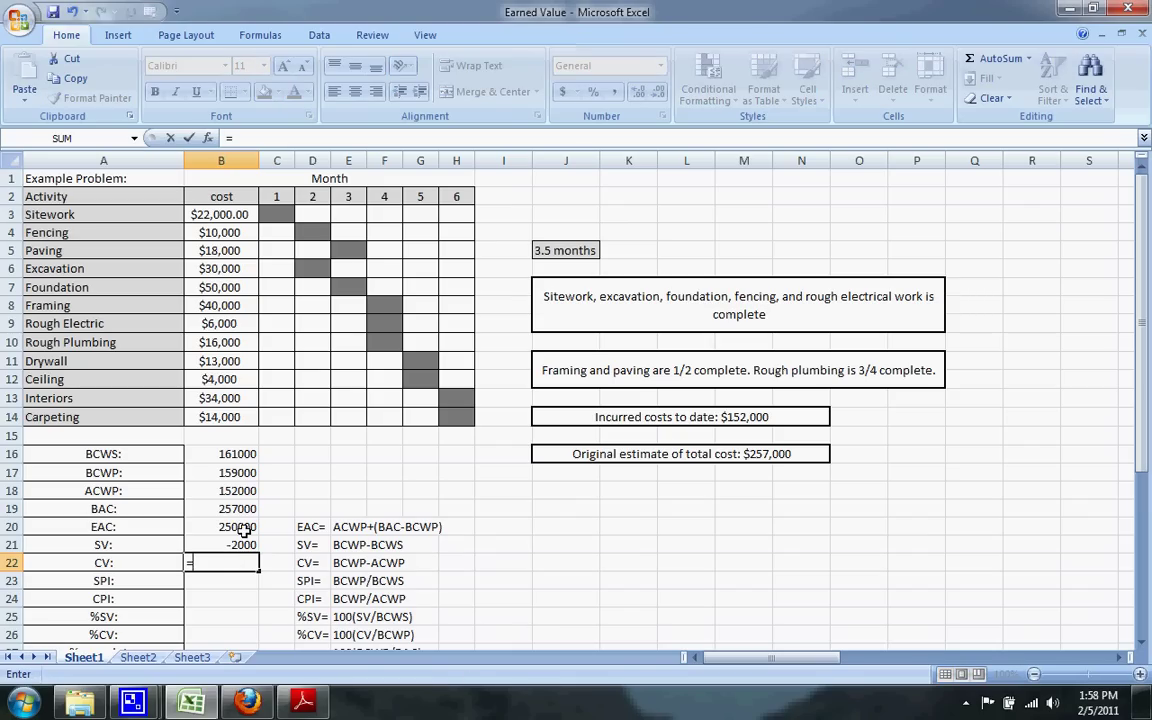
{"action": "left_click", "coordinate": [233, 475]}
{"action": "type", "text": "-"}
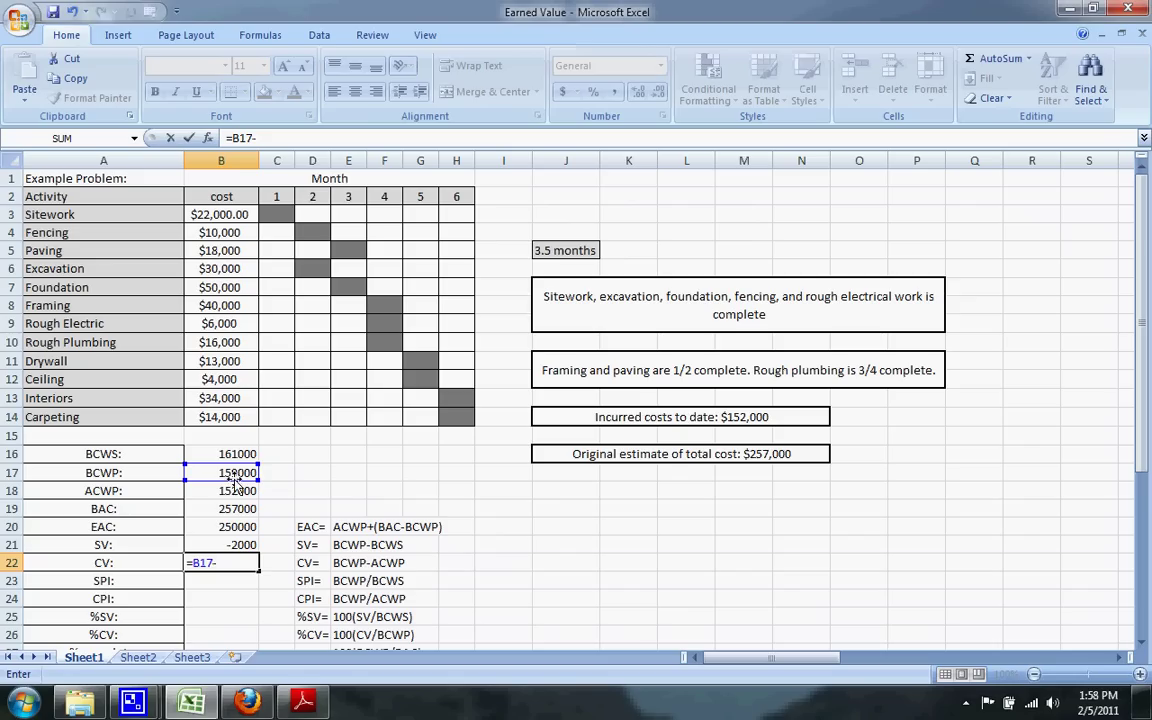
{"action": "left_click", "coordinate": [233, 490]}
{"action": "key", "text": "Return"}
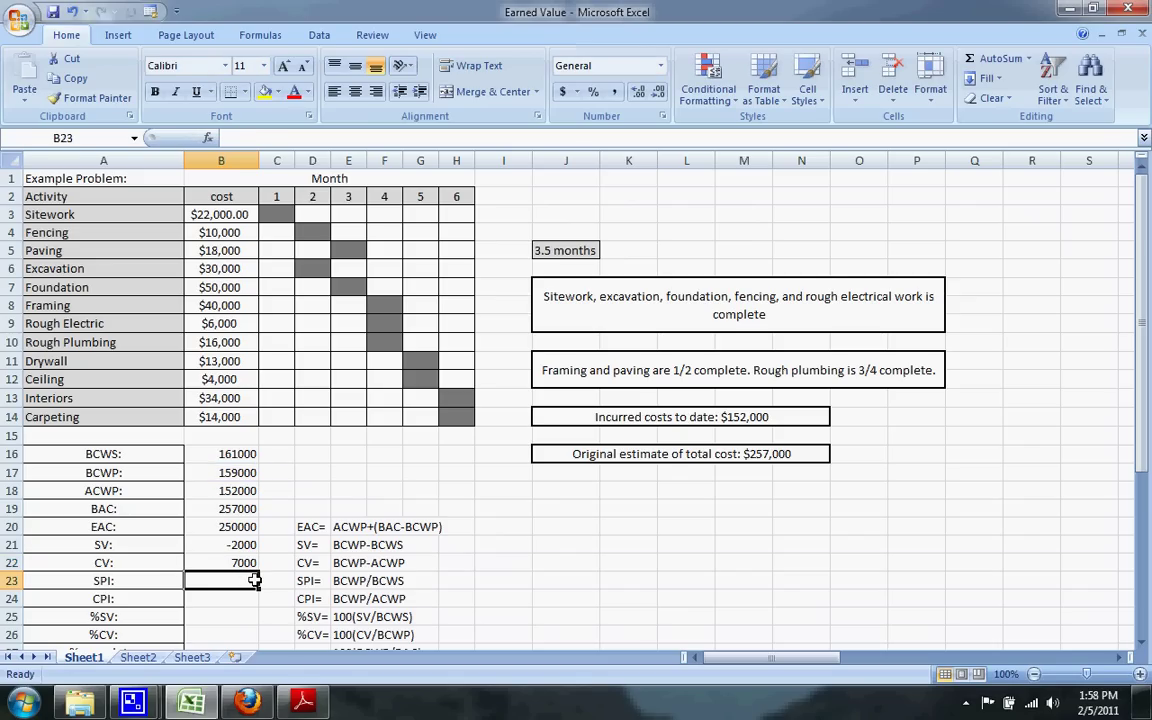
Calculate SPI in B23 as BCWP divided by BCWS, using =B17/B16.
{"action": "type", "text": "="}
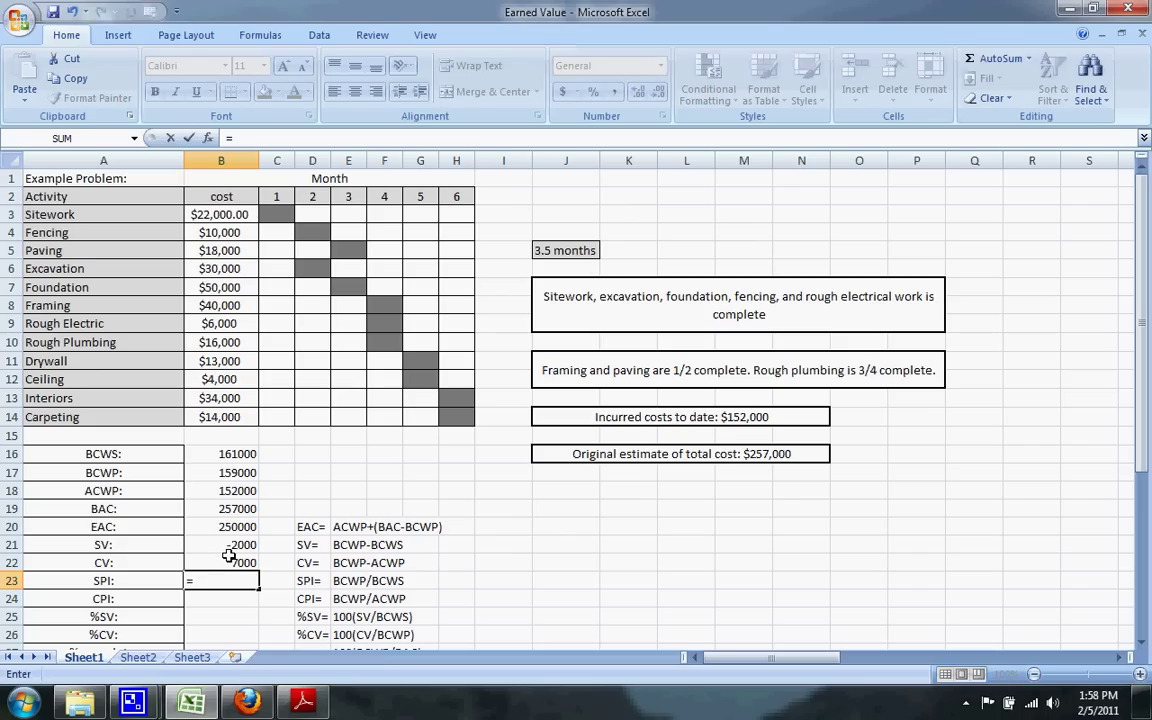
{"action": "left_click", "coordinate": [217, 472]}
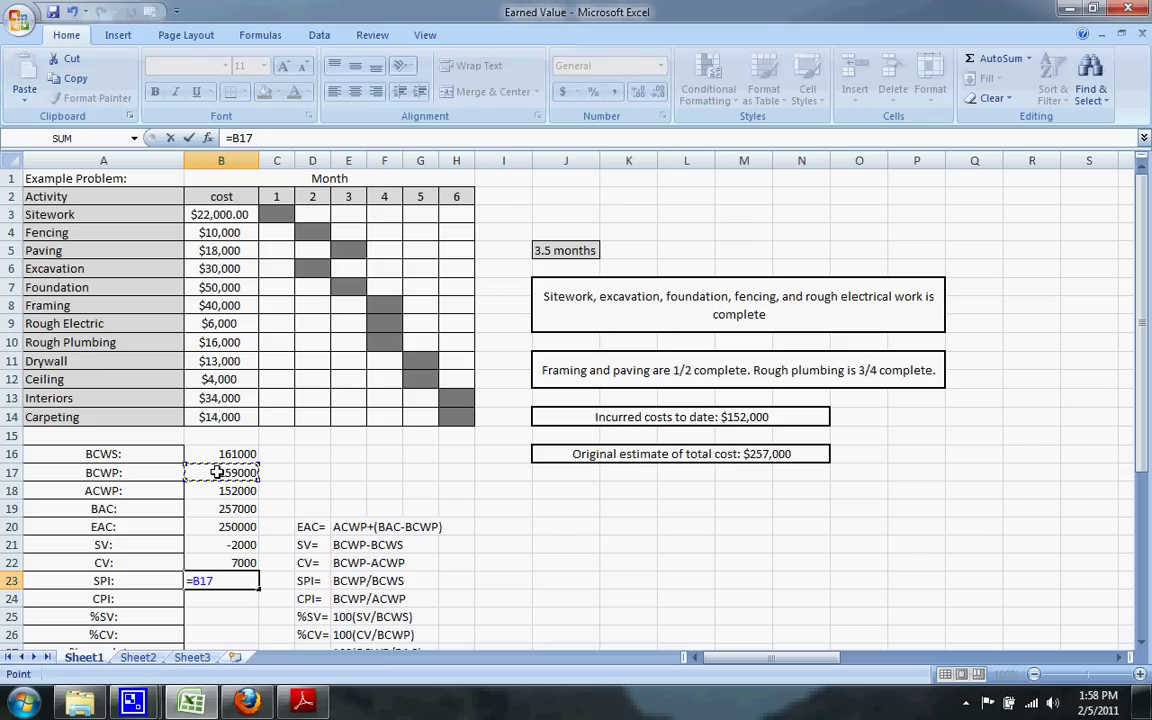
{"action": "type", "text": "/"}
{"action": "left_click", "coordinate": [220, 455]}
{"action": "key", "text": "Return"}
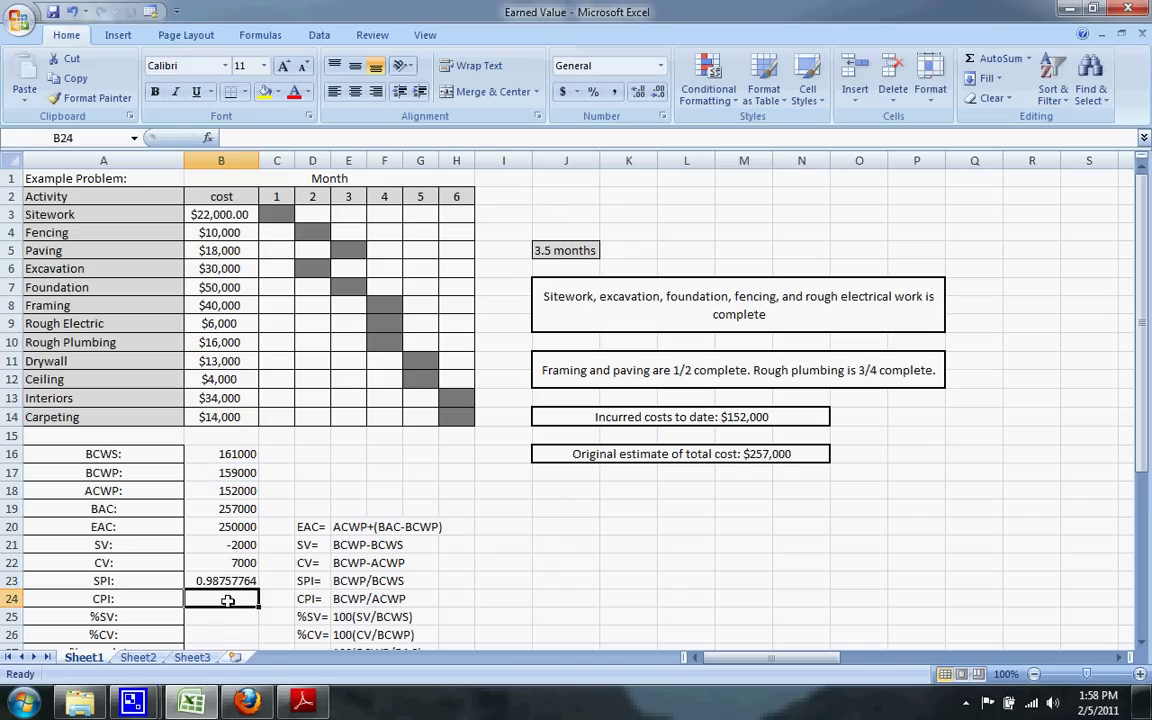
Calculate CPI in B24 as BCWP divided by ACWP, using =B17/B18.
{"action": "type", "text": "="}
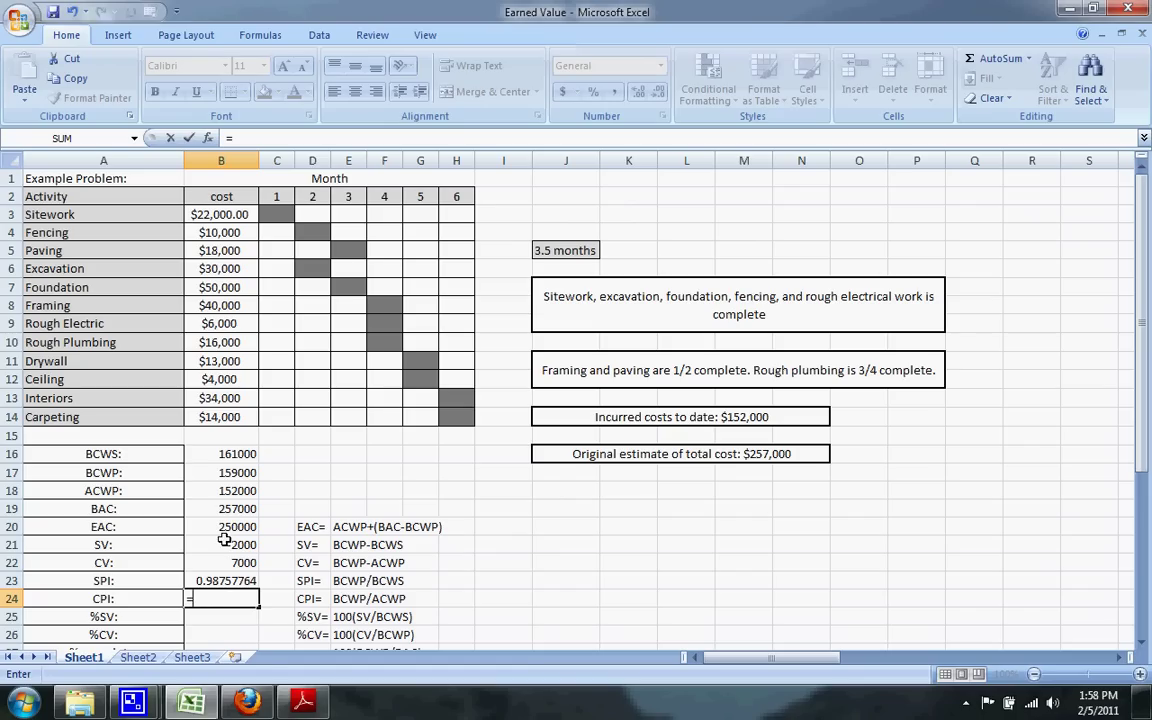
{"action": "left_click", "coordinate": [222, 472]}
{"action": "type", "text": "/"}
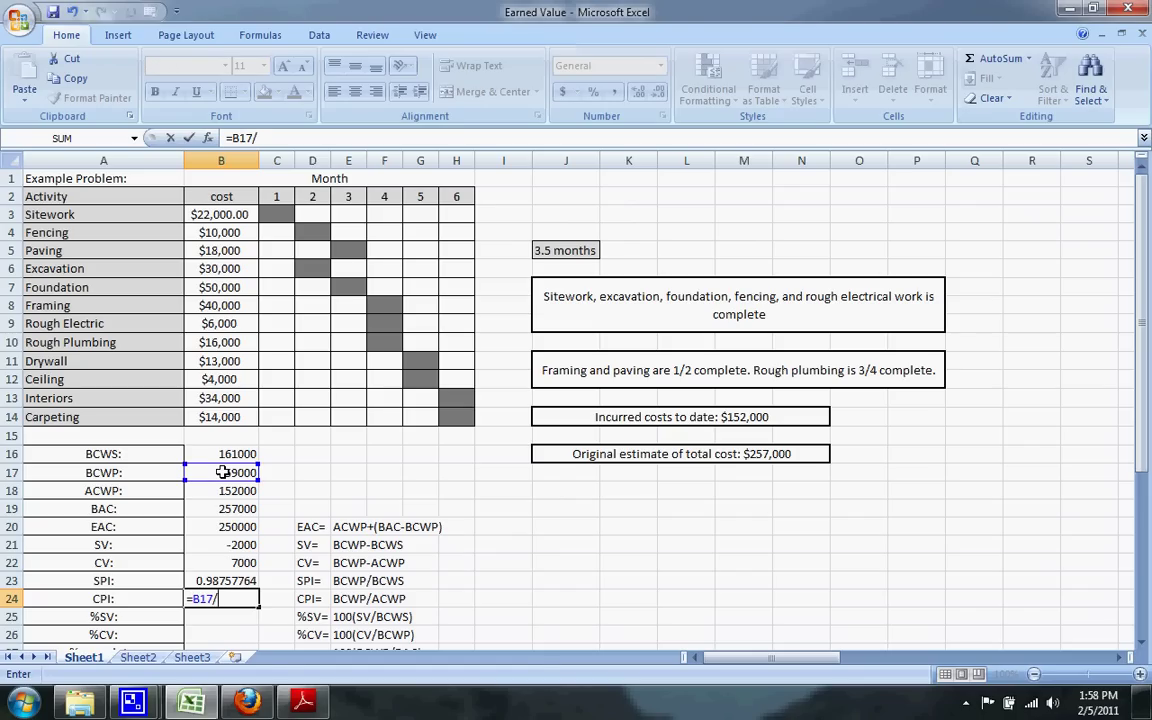
{"action": "left_click", "coordinate": [219, 491]}
{"action": "key", "text": "Return"}
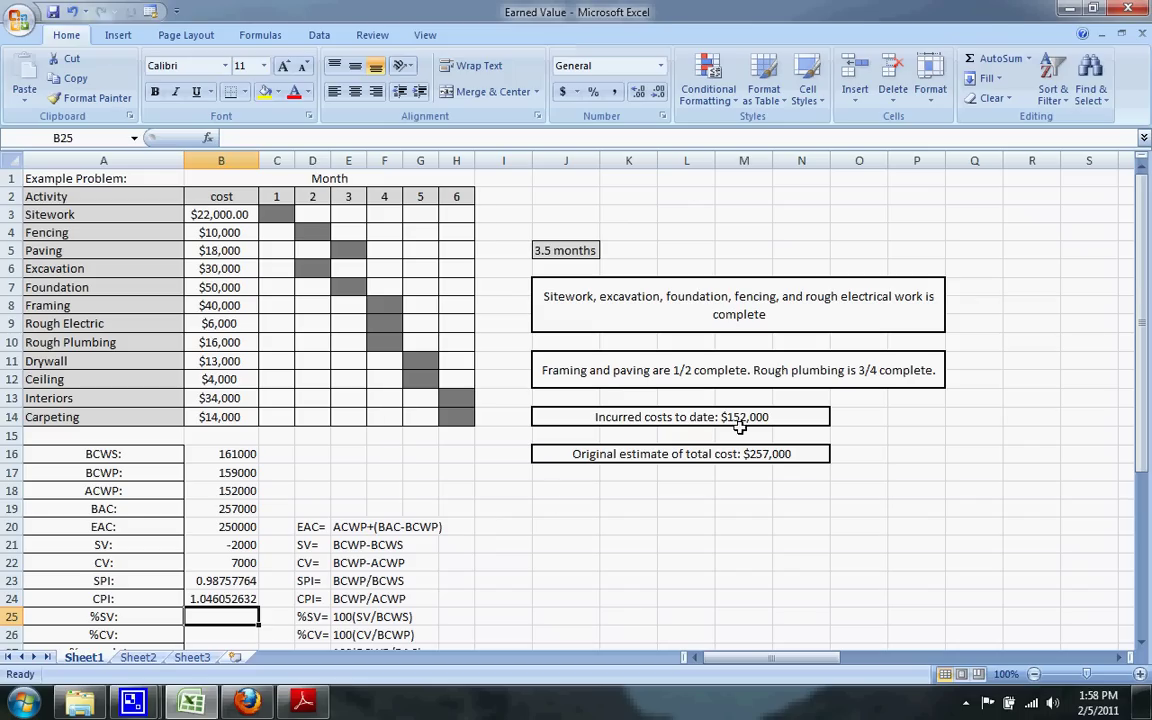
Calculate %SV in B25 as 100 times SV over BCWS, using =100*(B21/B16).
{"action": "left_click_drag", "start_coordinate": [1146, 318], "coordinate": [1146, 333]}
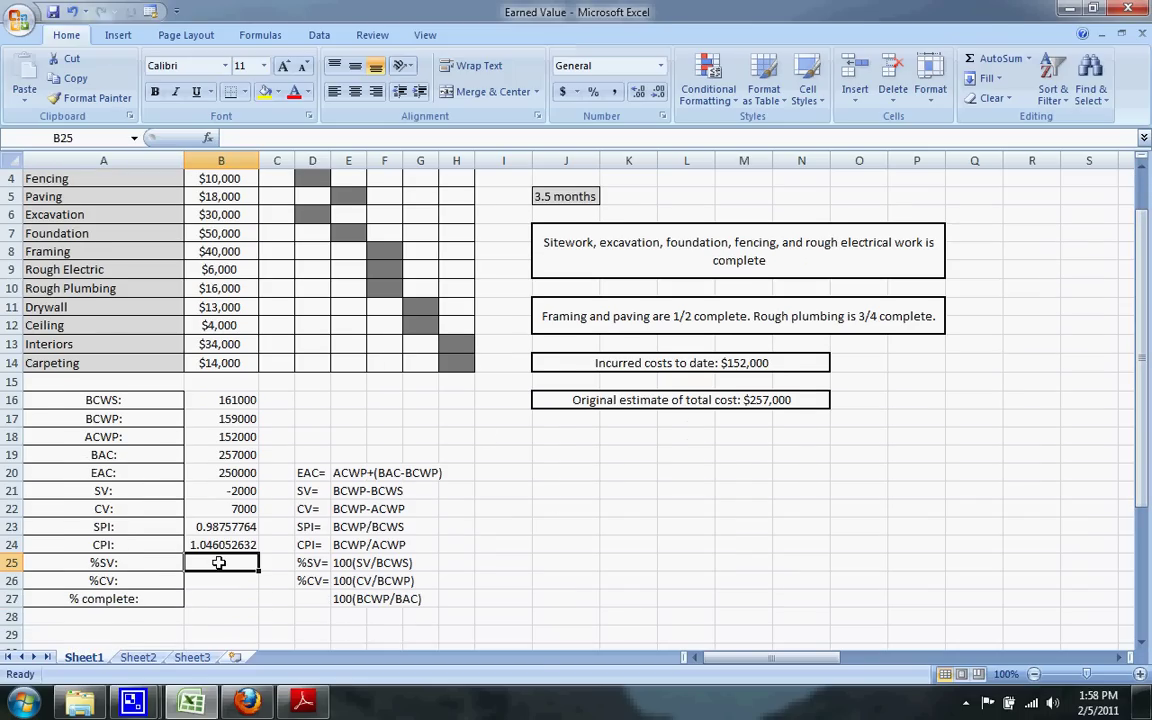
{"action": "type", "text": "="}
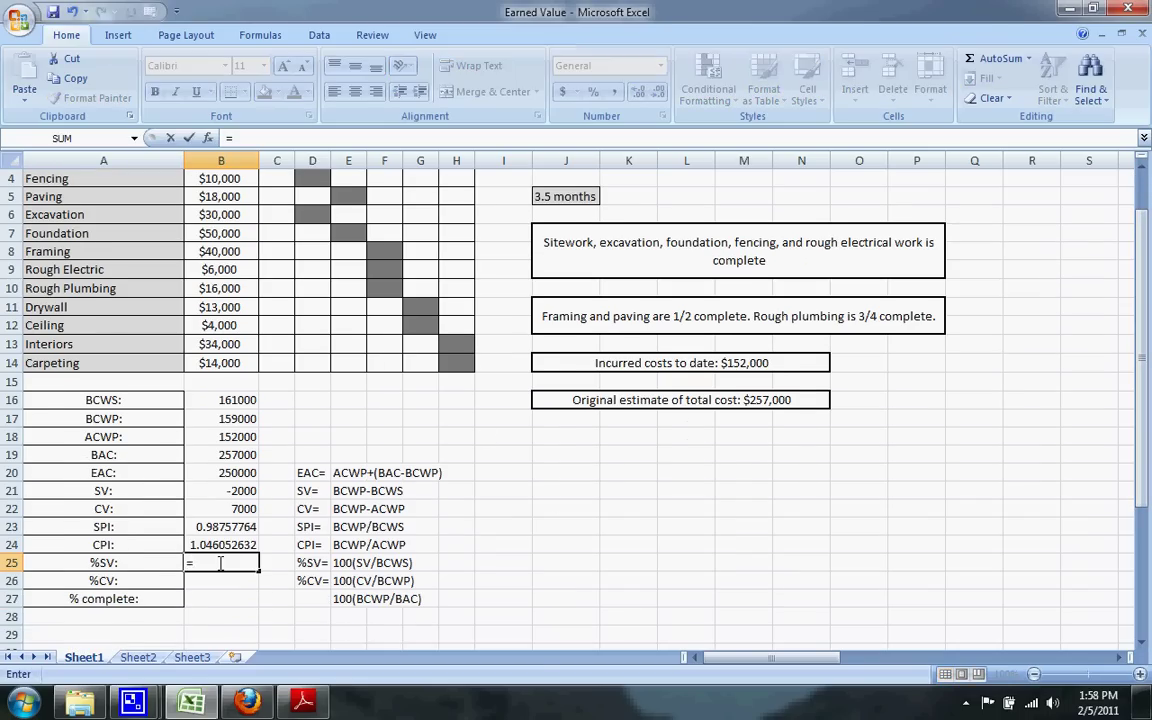
{"action": "type", "text": "100*("}
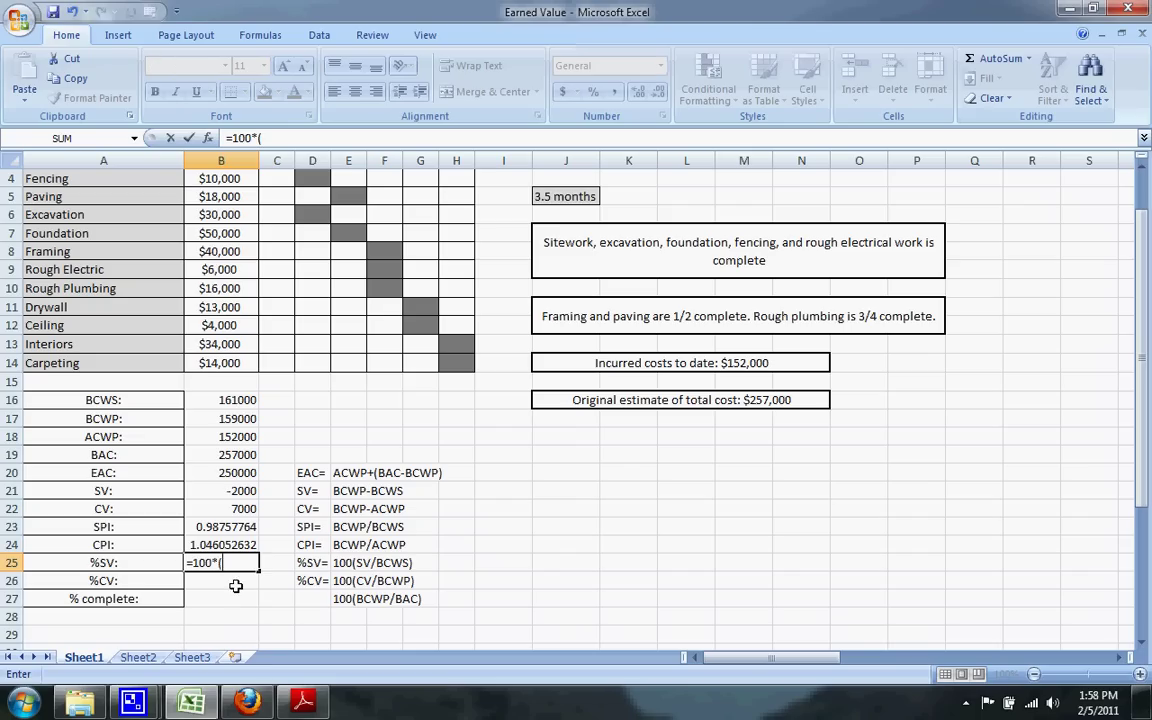
{"action": "left_click", "coordinate": [207, 489]}
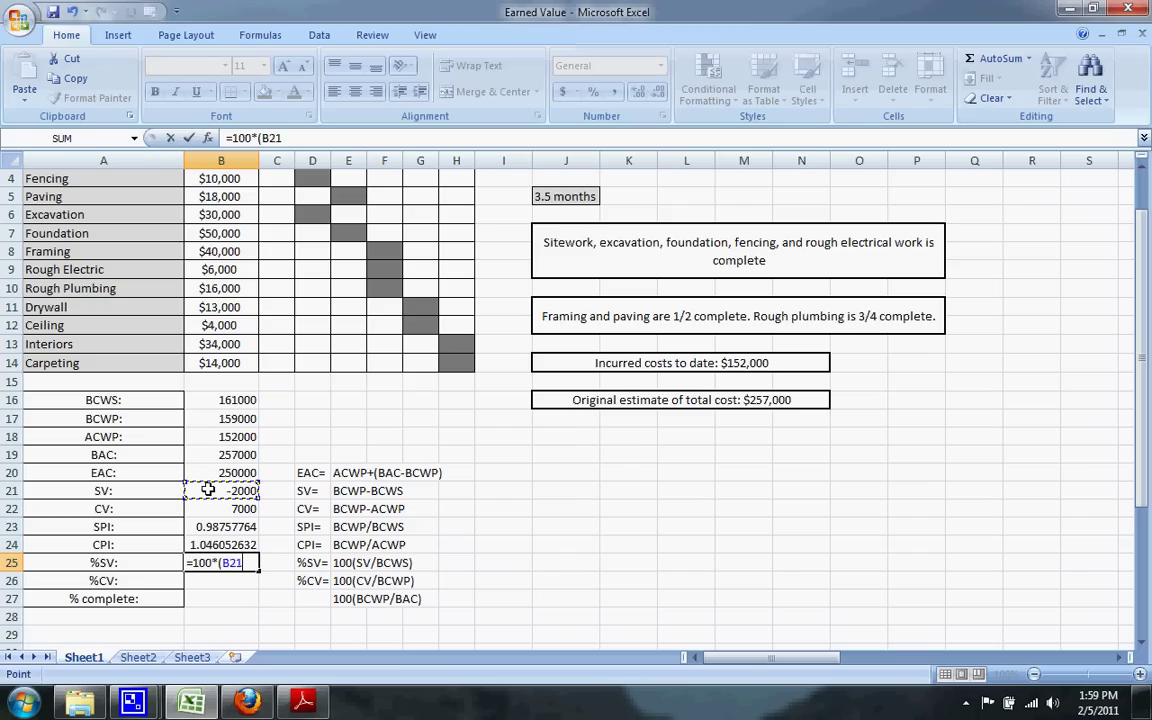
{"action": "type", "text": "/"}
{"action": "left_click", "coordinate": [216, 402]}
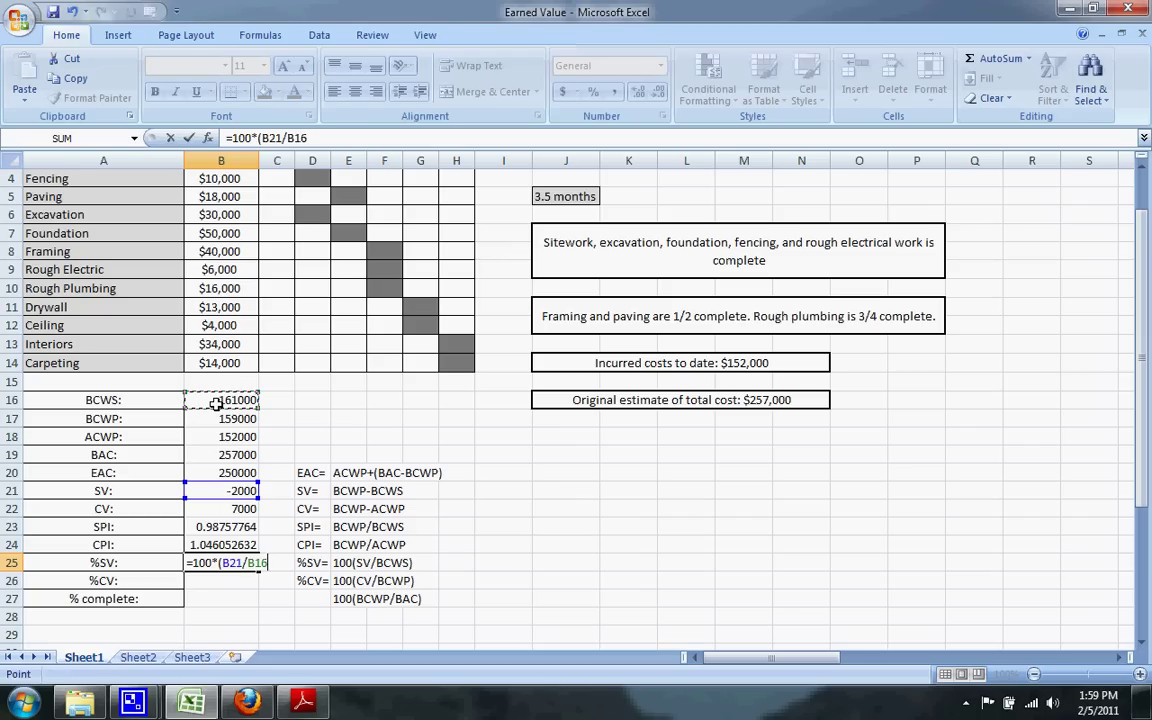
{"action": "type", "text": ")"}
{"action": "key", "text": "Return"}
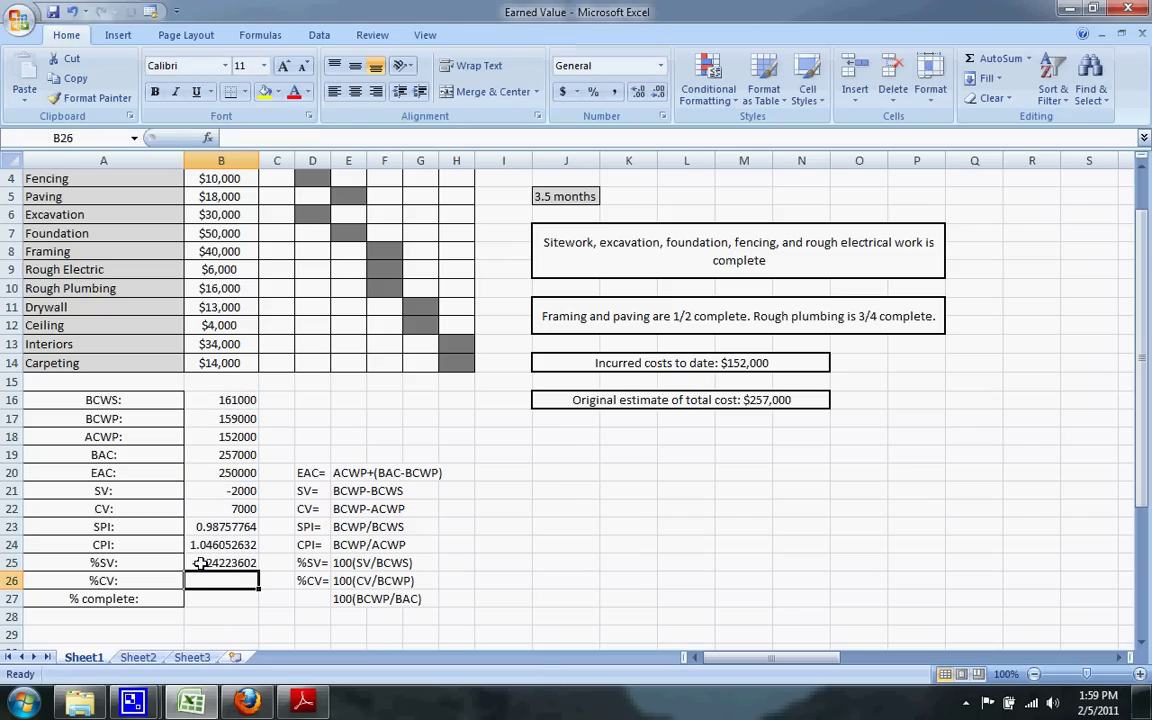
Calculate %CV in B26 as 100 times CV over BCWP, using =100*(B22/B17).
{"action": "type", "text": "="}
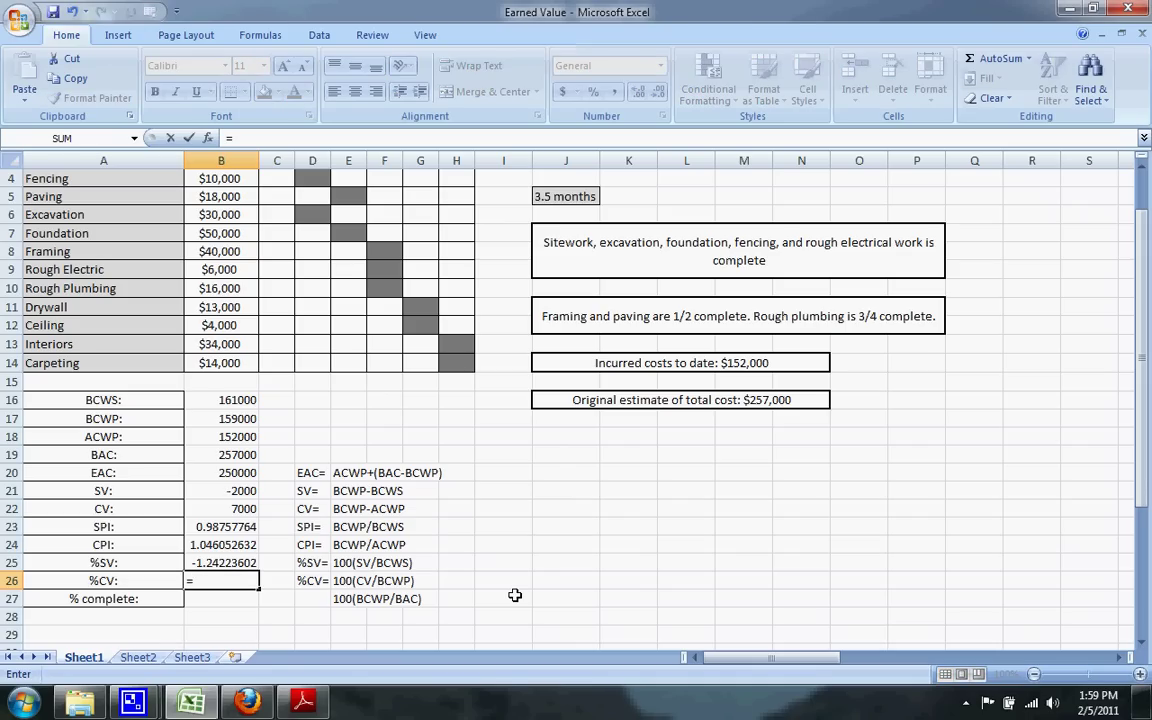
{"action": "type", "text": "100*("}
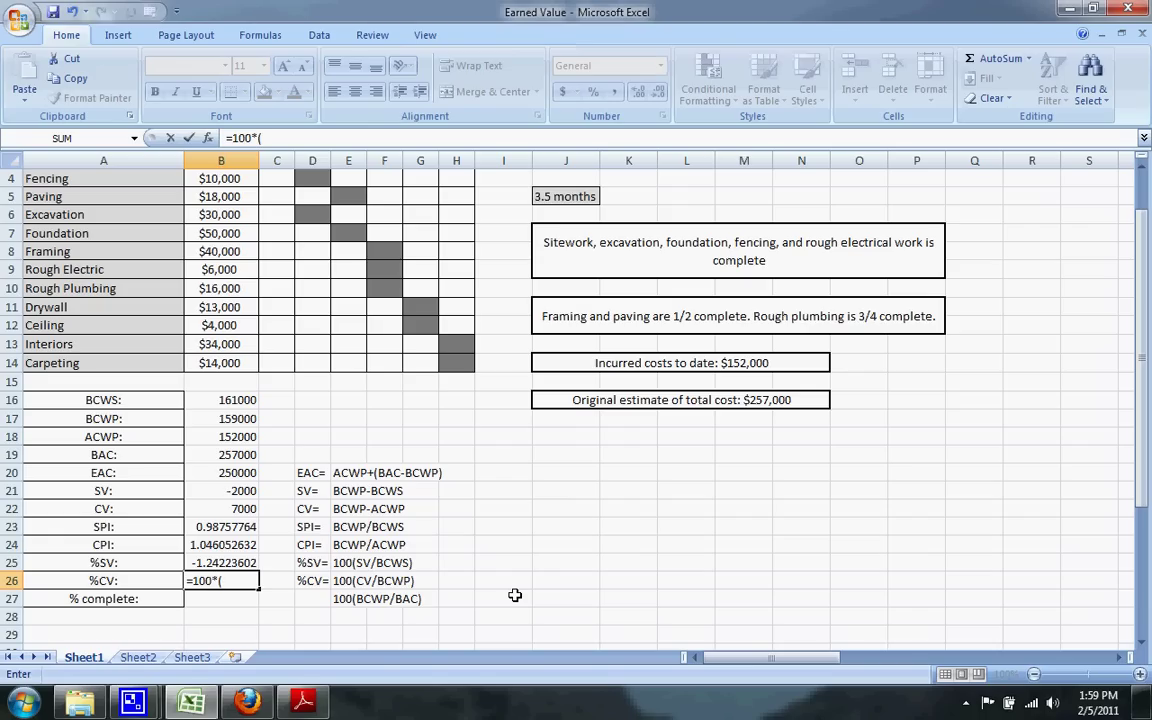
{"action": "left_click", "coordinate": [221, 509]}
{"action": "type", "text": "/"}
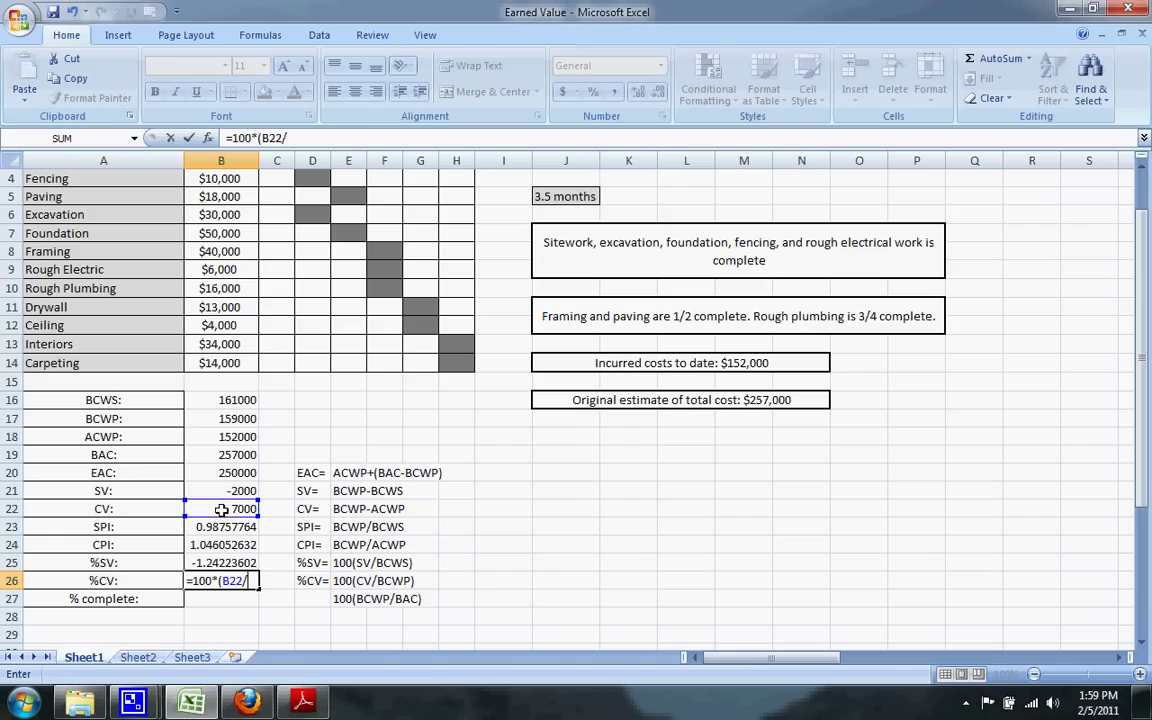
{"action": "left_click", "coordinate": [218, 419]}
{"action": "key", "text": "Return"}
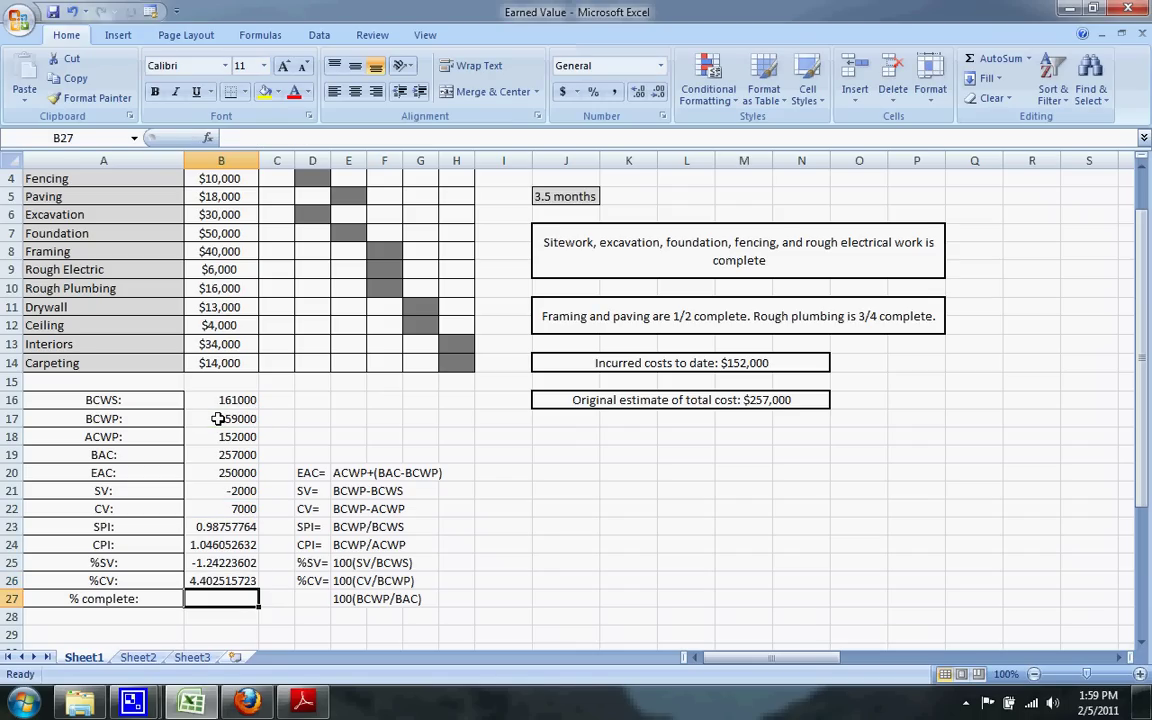
Calculate % complete in B27 as 100 times BCWP over BAC, using =100*(B17/B19).
{"action": "type", "text": "=100*("}
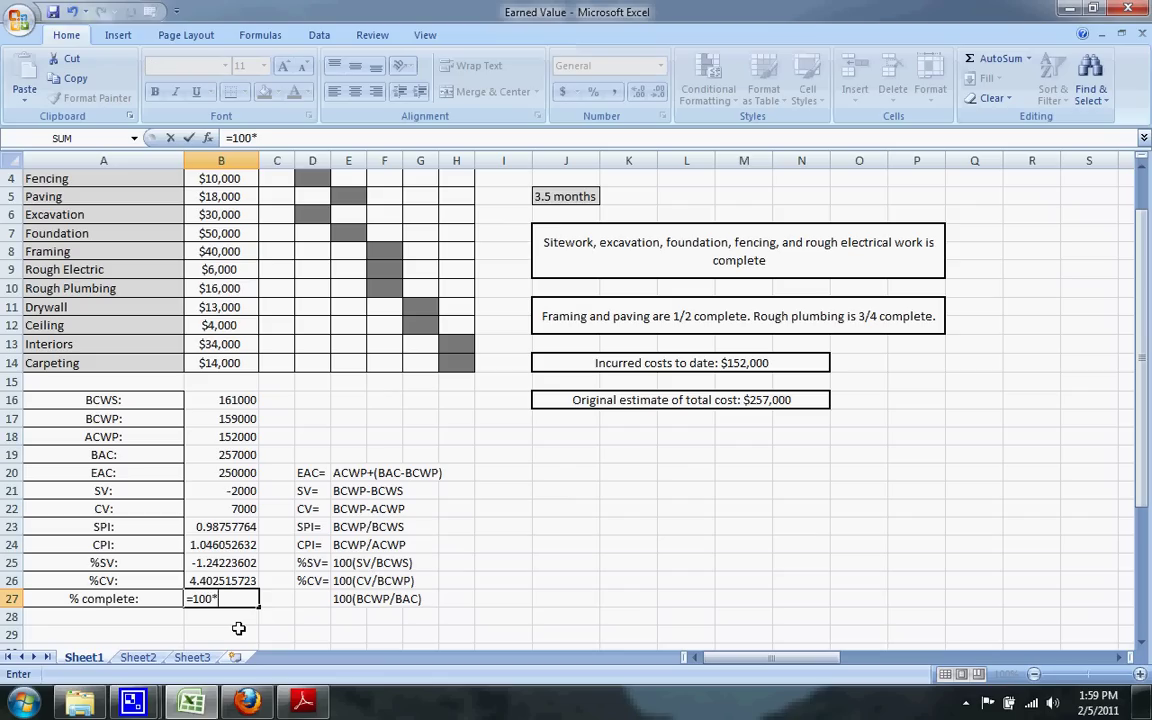
{"action": "left_click", "coordinate": [231, 420]}
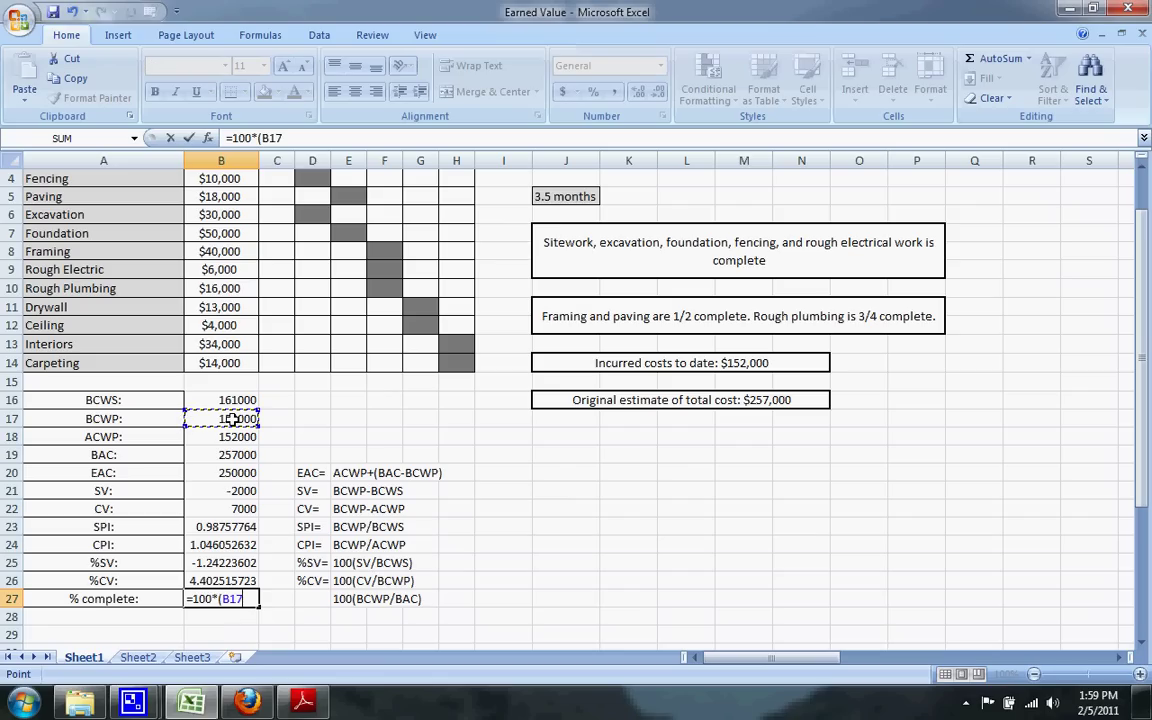
{"action": "type", "text": "/"}
{"action": "left_click", "coordinate": [242, 453]}
{"action": "type", "text": ")"}
{"action": "key", "text": "Return"}
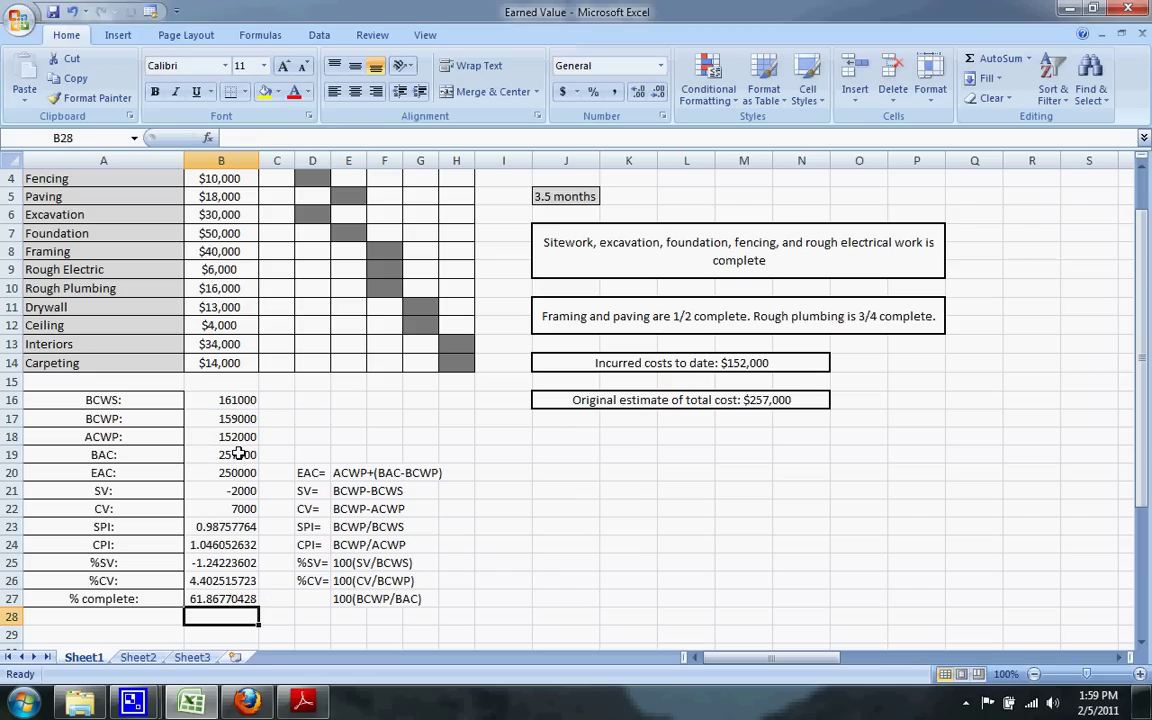
Review the % complete, %CV and %SV results in B27, B26 and B25.
{"action": "left_click", "coordinate": [238, 453]}
{"action": "left_click", "coordinate": [457, 578]}
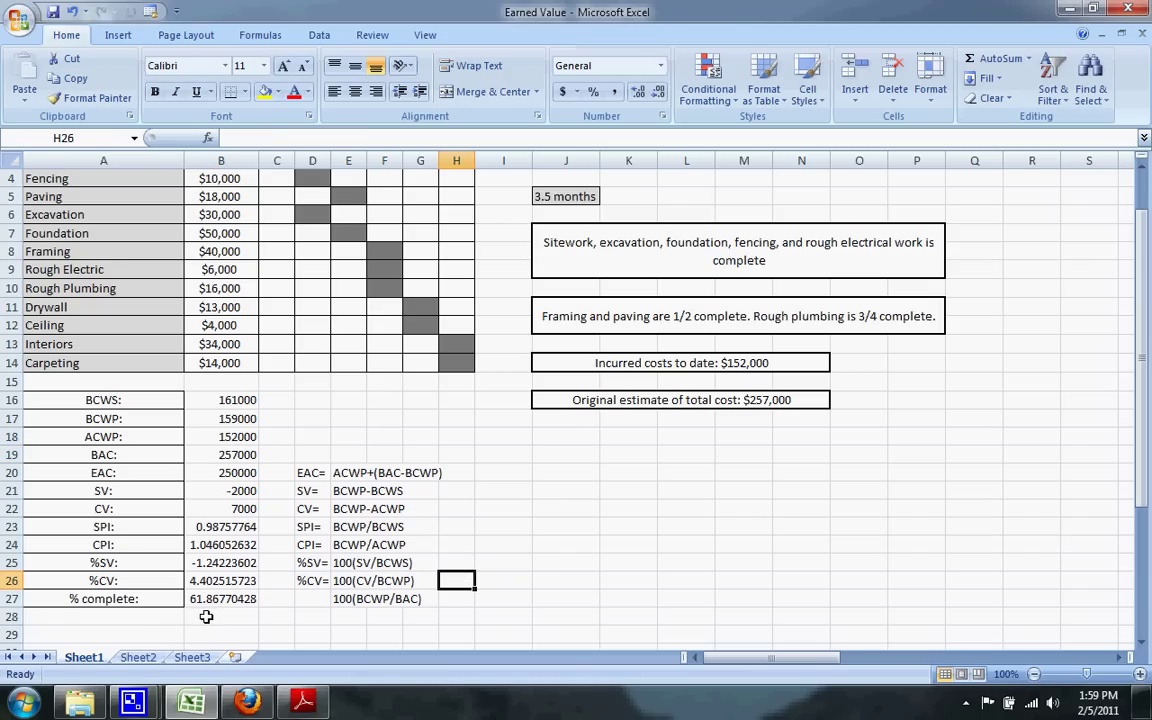
{"action": "left_click", "coordinate": [230, 597]}
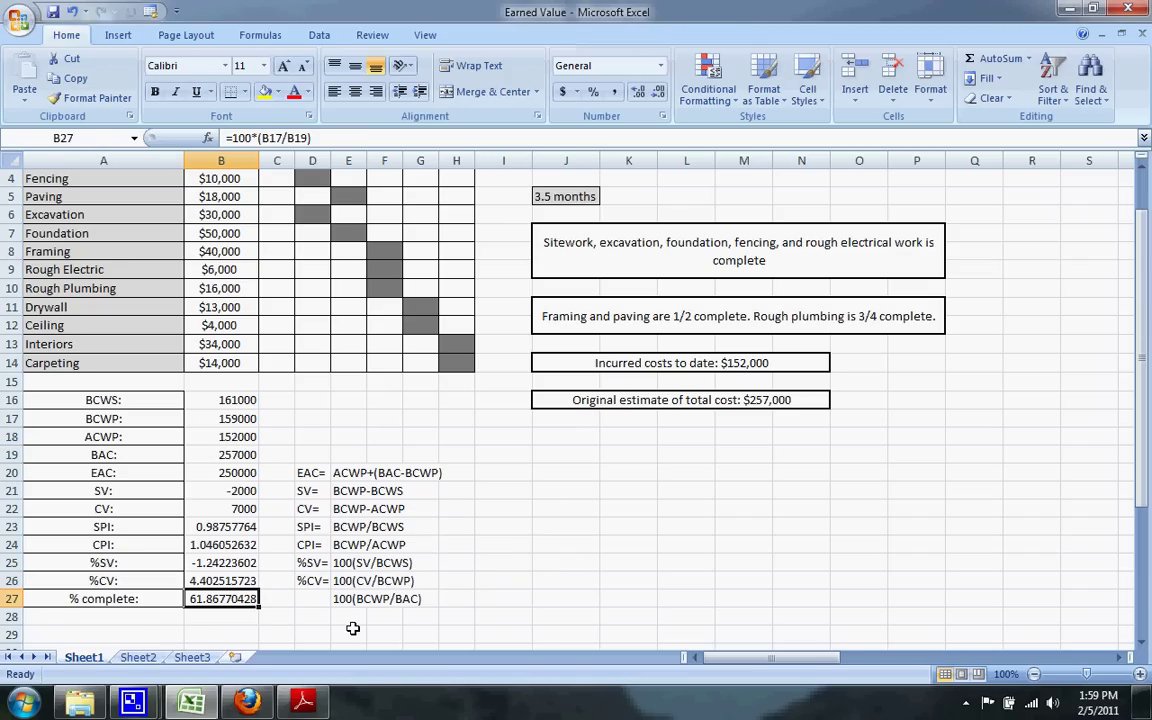
{"action": "left_click", "coordinate": [225, 578]}
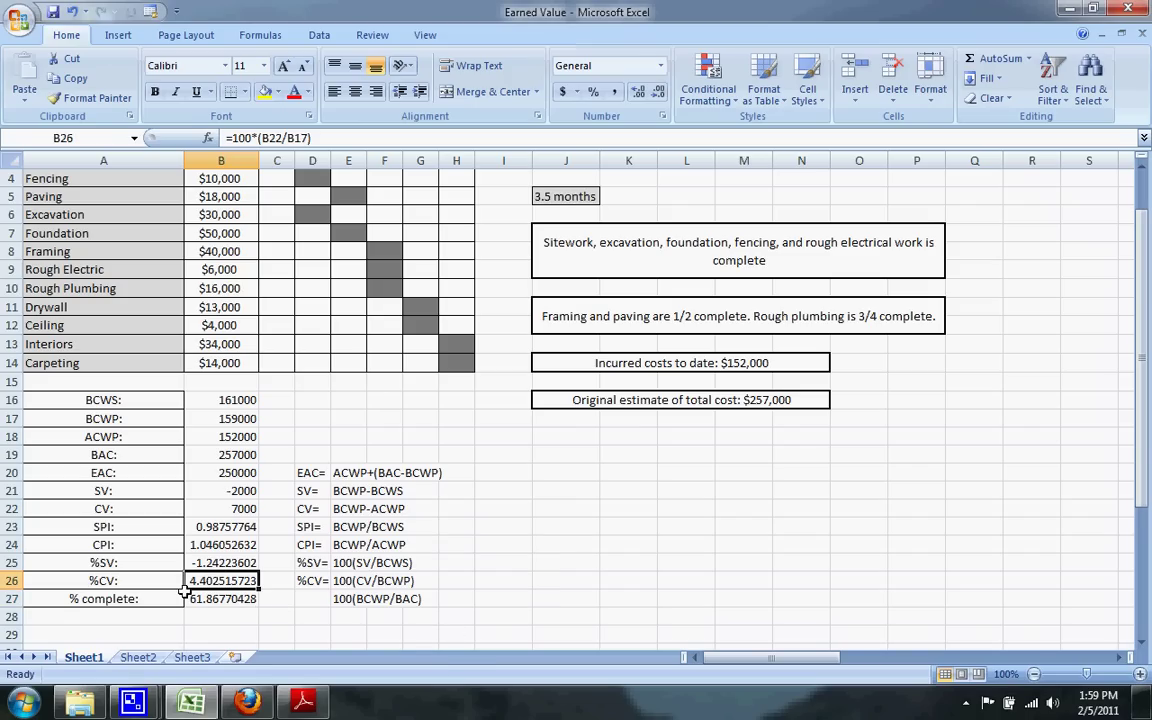
{"action": "left_click", "coordinate": [222, 562]}
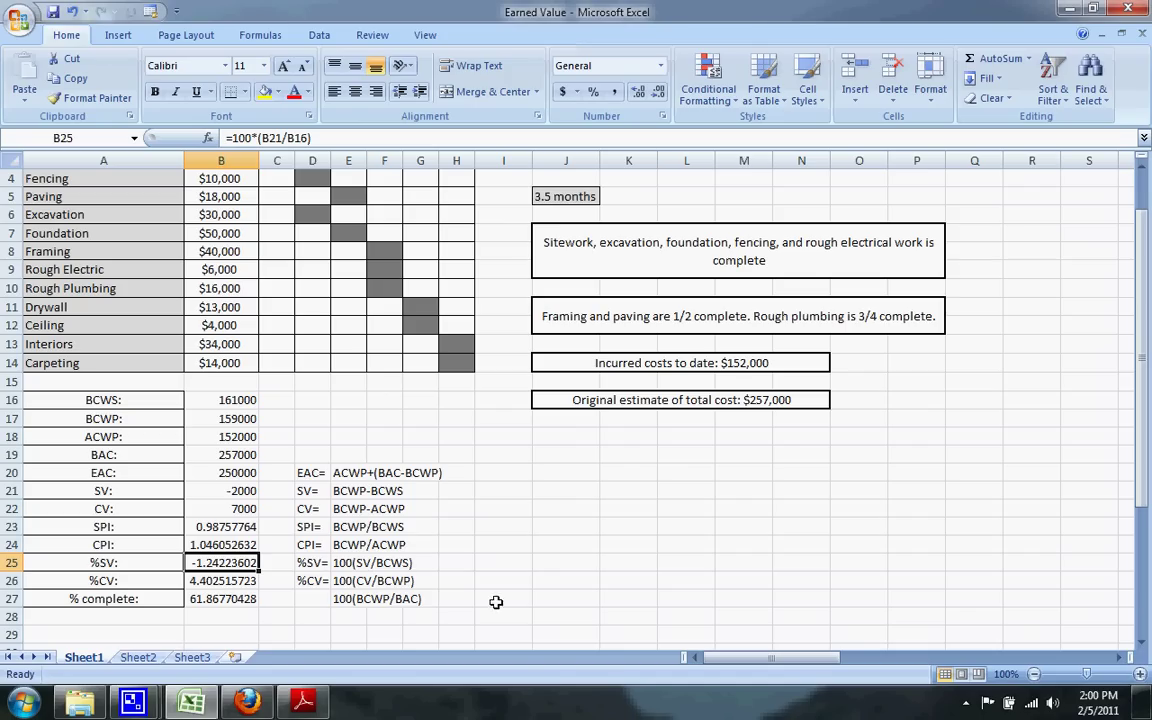
{"action": "left_click_drag", "start_coordinate": [1145, 365], "coordinate": [1145, 345]}
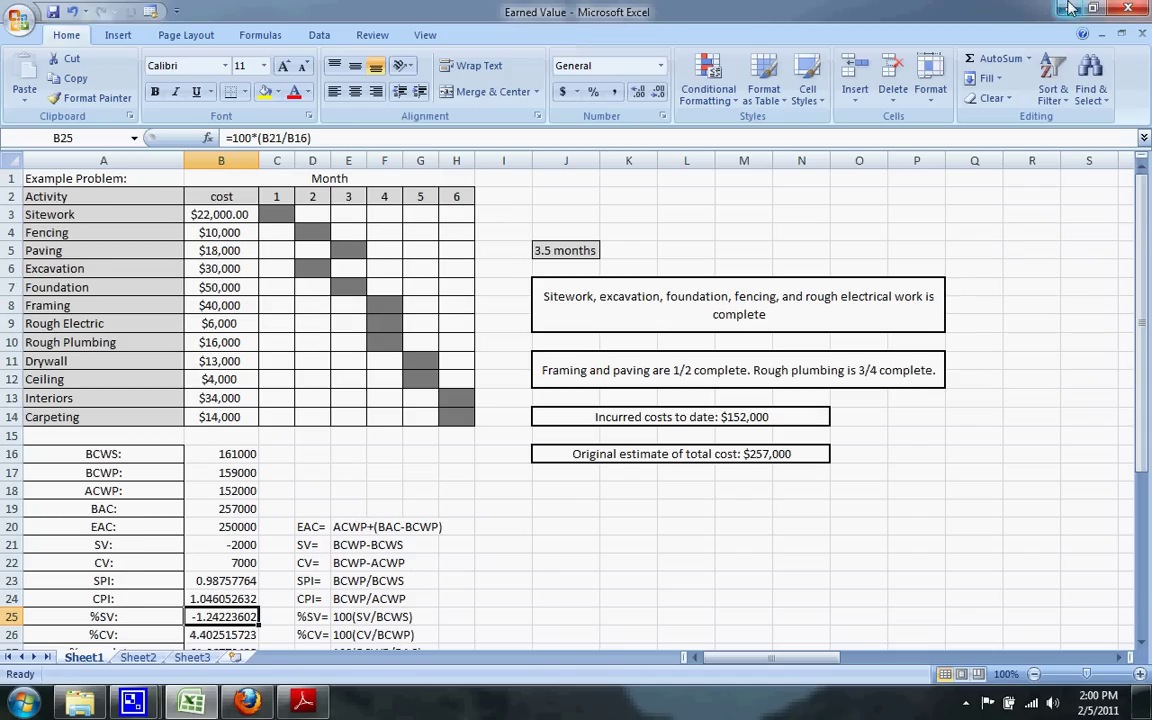